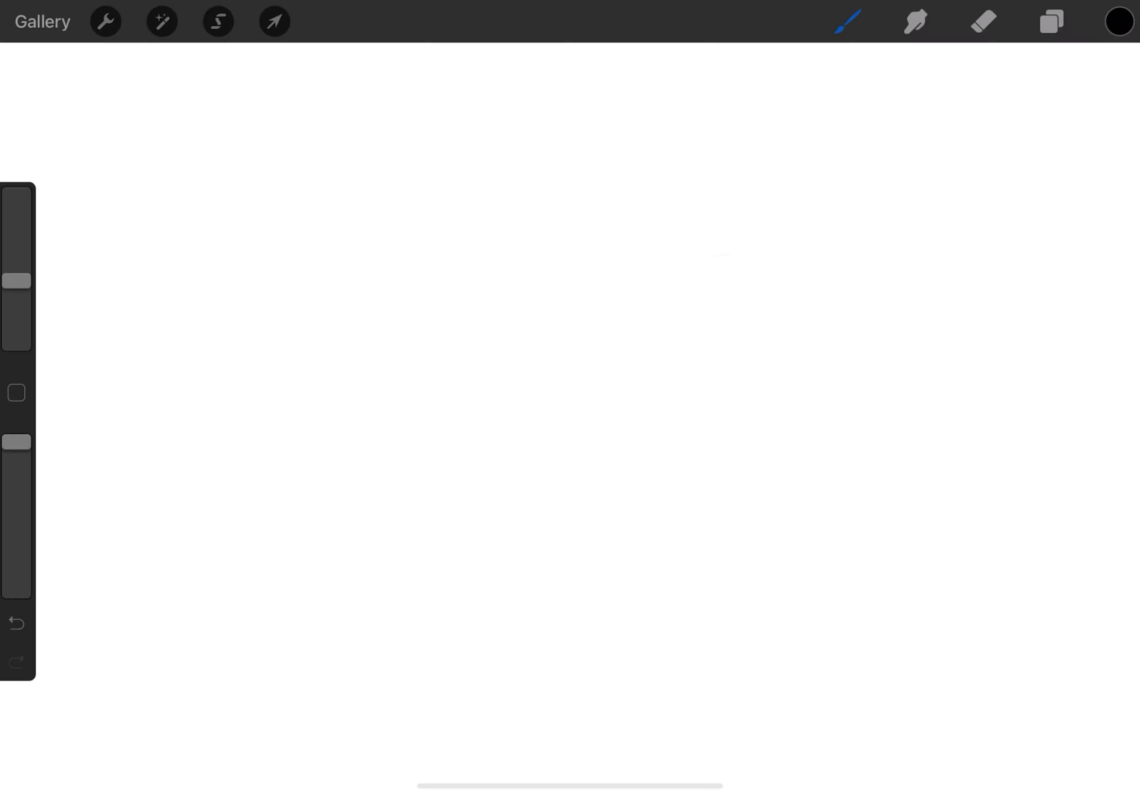
- Draw a large freehand black circle in the middle of the canvas for the sun's face
mouse_move(609, 294)
left_mouse_down()
mouse_move(465, 282)
mouse_move(372, 437)
mouse_move(509, 610)
mouse_move(712, 469)
mouse_move(628, 285)
mouse_move(535, 269)
left_mouse_up()
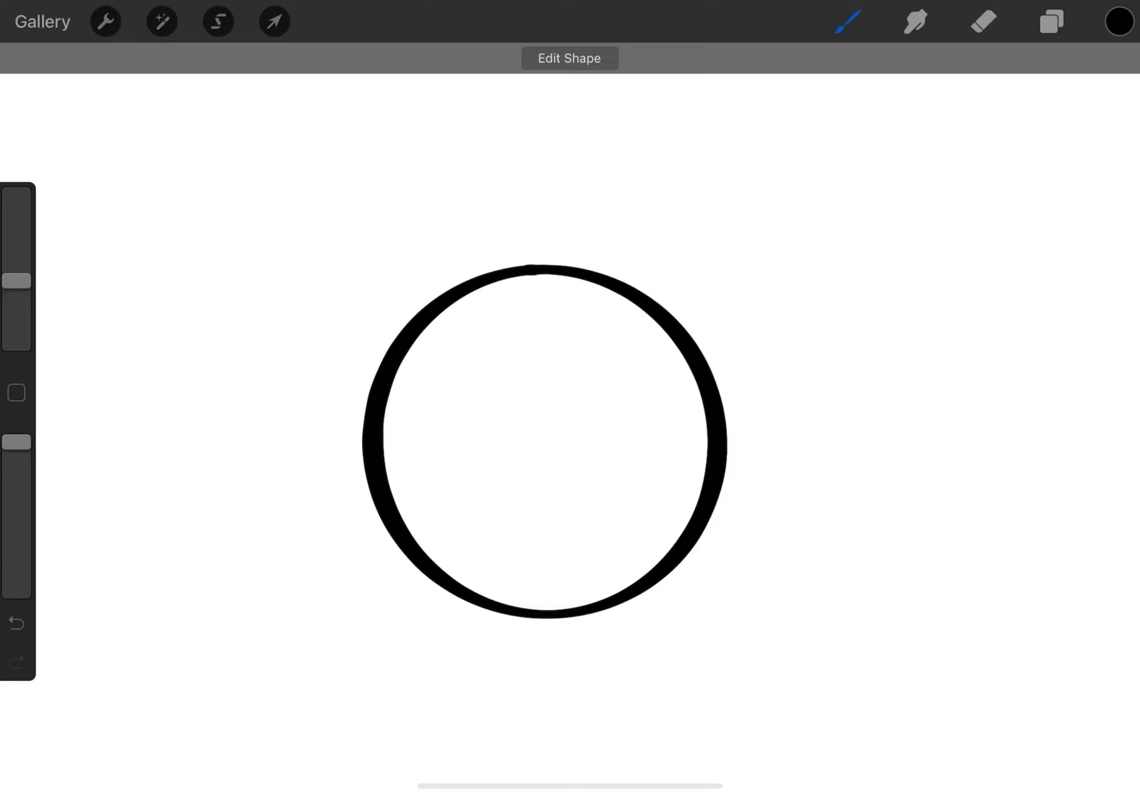
- Snap the circle into a perfect round shape and draw a triangular ray at its lower left
mouse_move(385, 597)
left_mouse_down()
mouse_move(307, 723)
mouse_move(407, 669)
mouse_move(425, 633)
mouse_move(385, 599)
left_mouse_up()
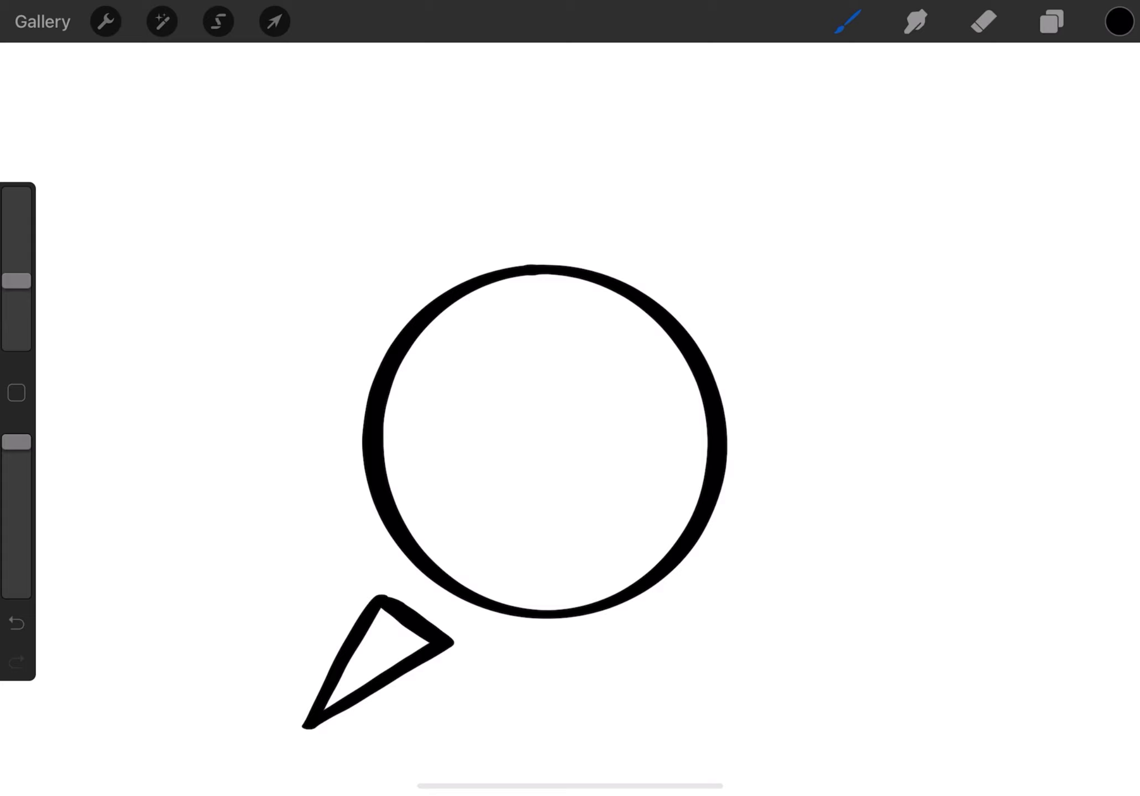
- Draw triangular rays below, lower-right, upper-right, top, upper-left and left, plus a small right ray
mouse_move(557, 658)
left_mouse_down()
mouse_move(633, 643)
mouse_move(580, 694)
mouse_move(618, 756)
mouse_move(637, 647)
left_mouse_up()
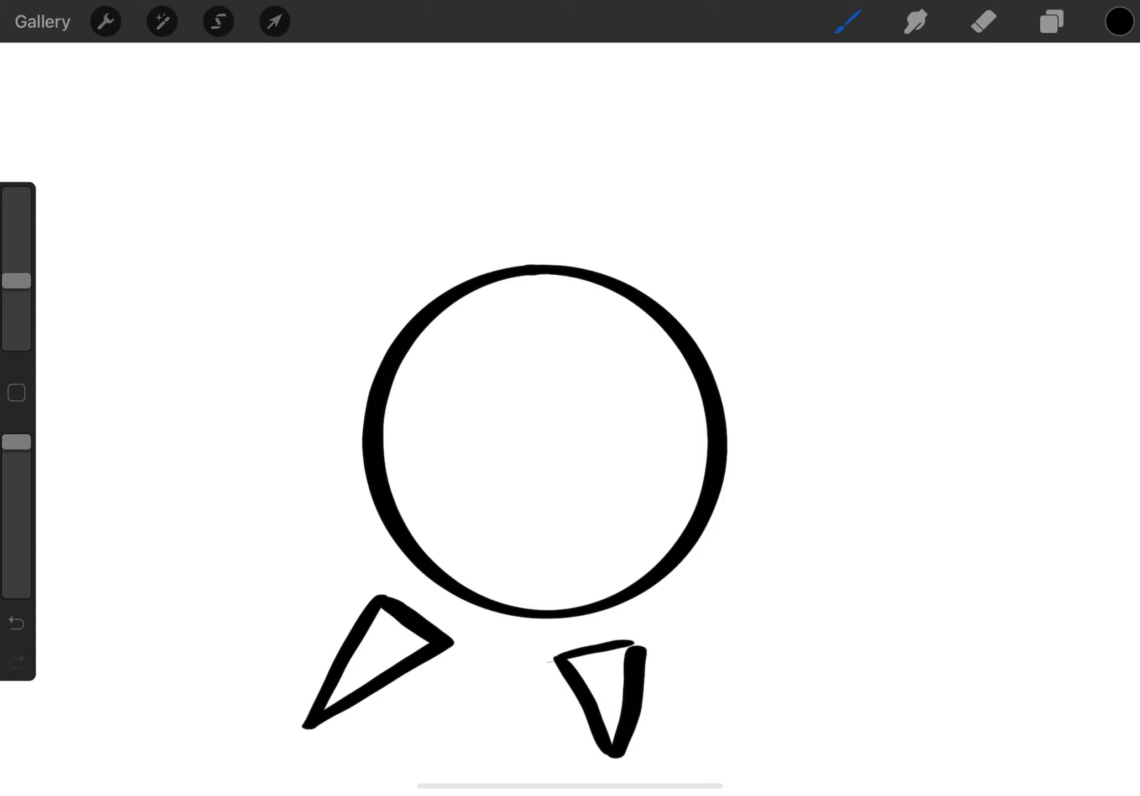
mouse_move(767, 484)
left_mouse_down()
mouse_move(735, 550)
mouse_move(894, 589)
mouse_move(768, 486)
left_mouse_up()
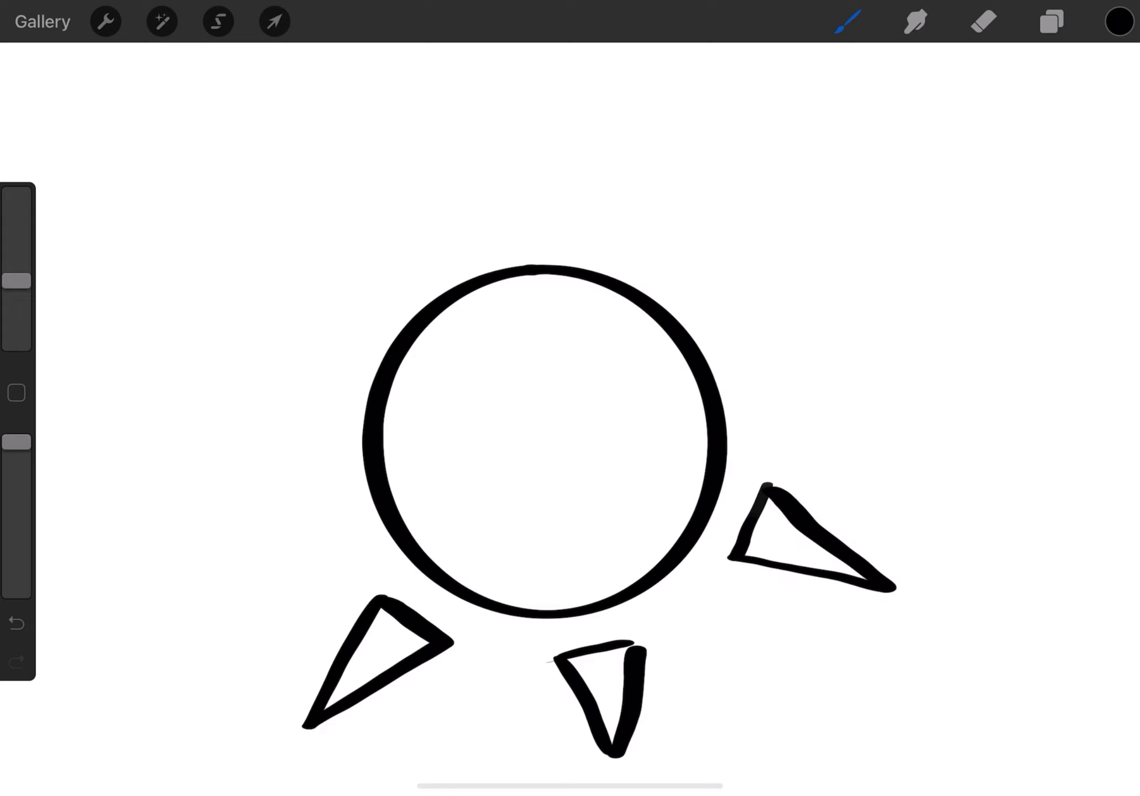
mouse_move(729, 316)
left_mouse_down()
mouse_move(763, 376)
mouse_move(882, 276)
mouse_move(723, 311)
left_mouse_up()
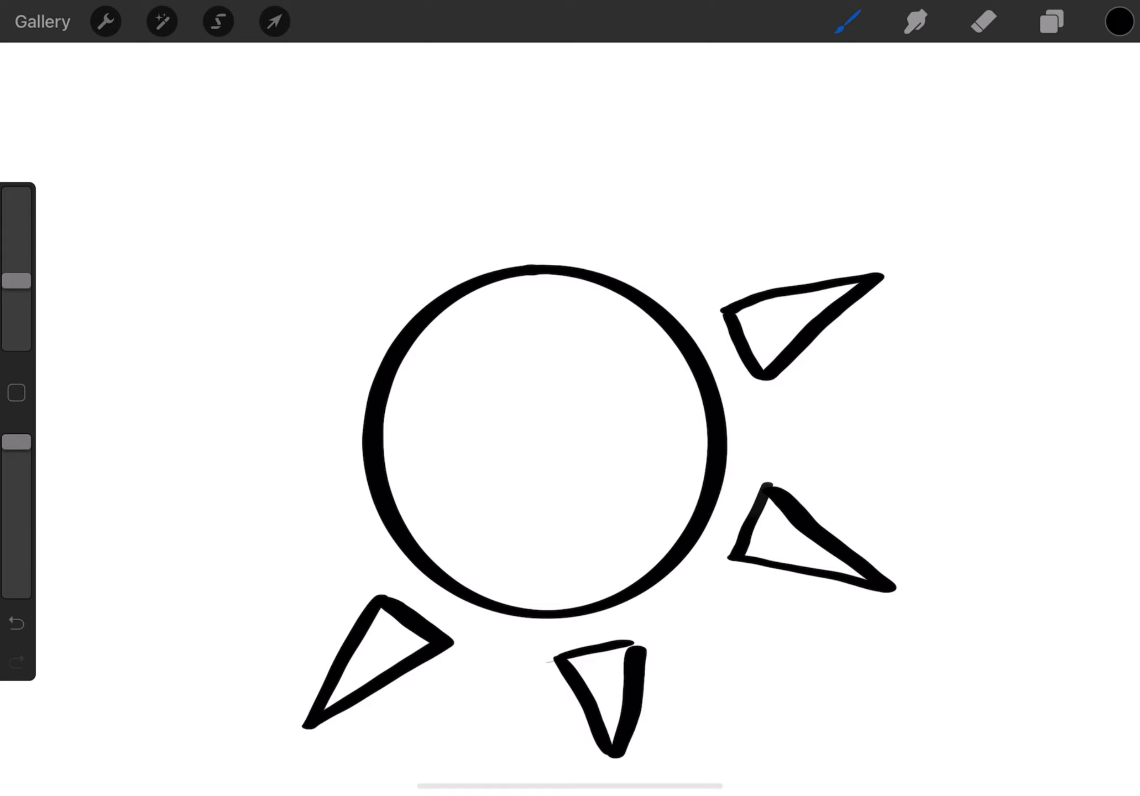
mouse_move(544, 228)
left_mouse_down()
mouse_move(578, 232)
mouse_move(619, 201)
mouse_move(572, 94)
mouse_move(533, 229)
left_mouse_up()
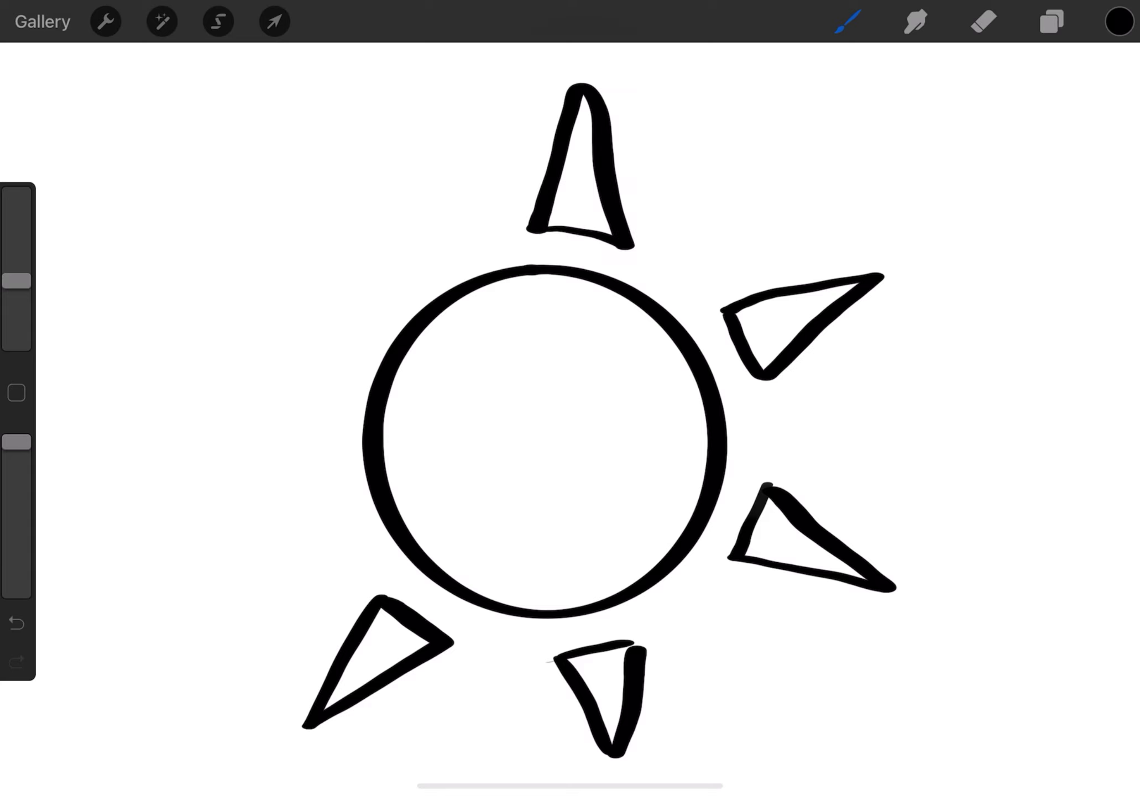
mouse_move(403, 271)
left_mouse_down()
mouse_move(349, 332)
mouse_move(270, 242)
mouse_move(293, 209)
mouse_move(406, 271)
left_mouse_up()
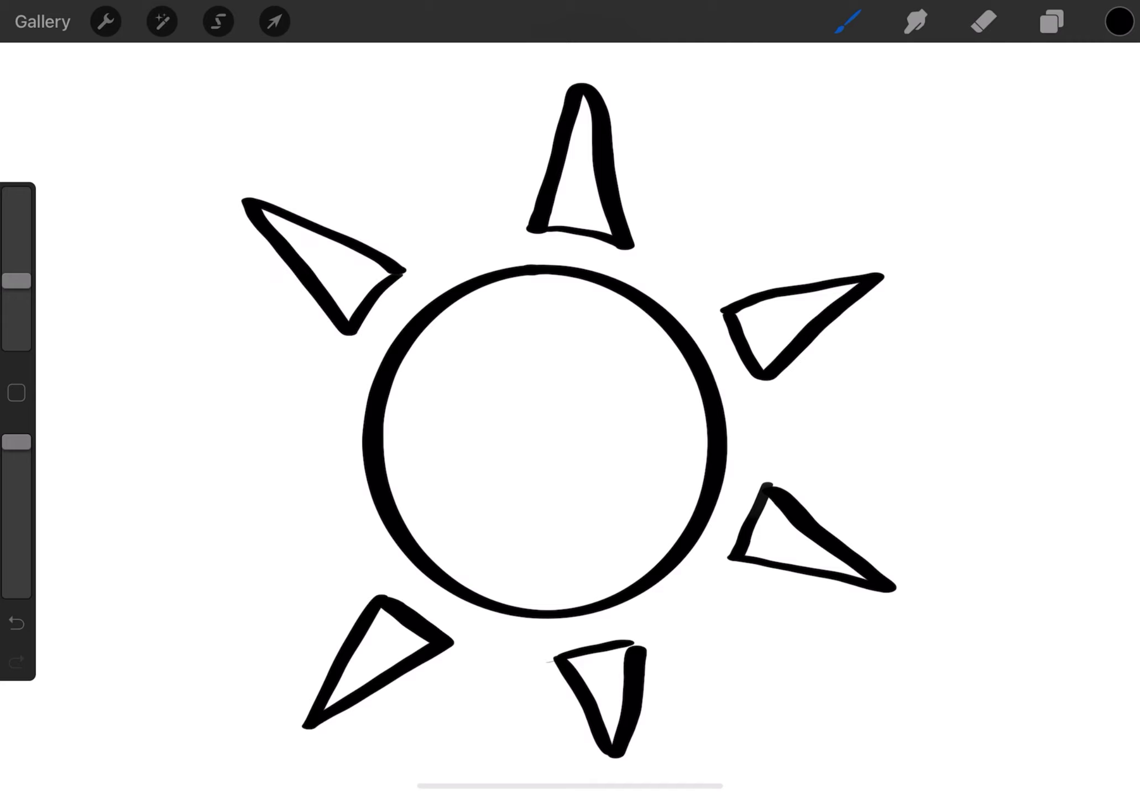
mouse_move(315, 436)
left_mouse_down()
mouse_move(335, 492)
mouse_move(189, 520)
mouse_move(320, 436)
left_mouse_up()
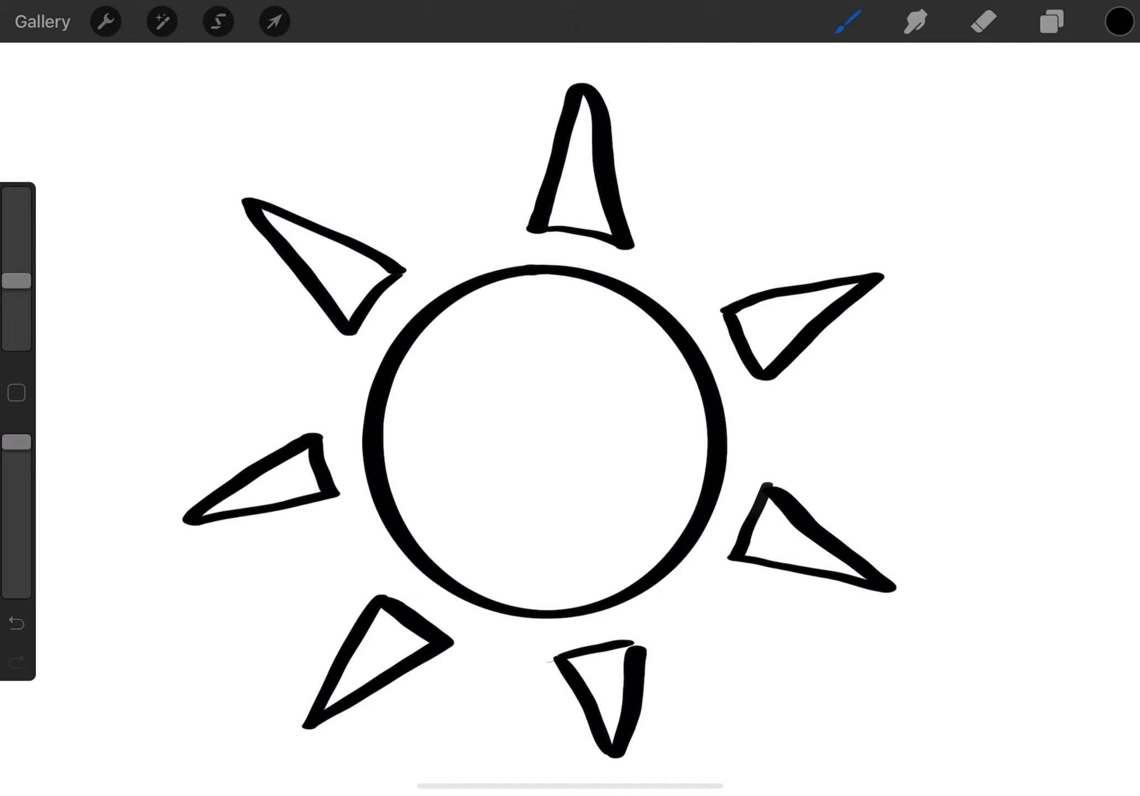
mouse_move(801, 416)
left_mouse_down()
mouse_move(847, 423)
mouse_move(780, 446)
mouse_move(807, 415)
left_mouse_up()
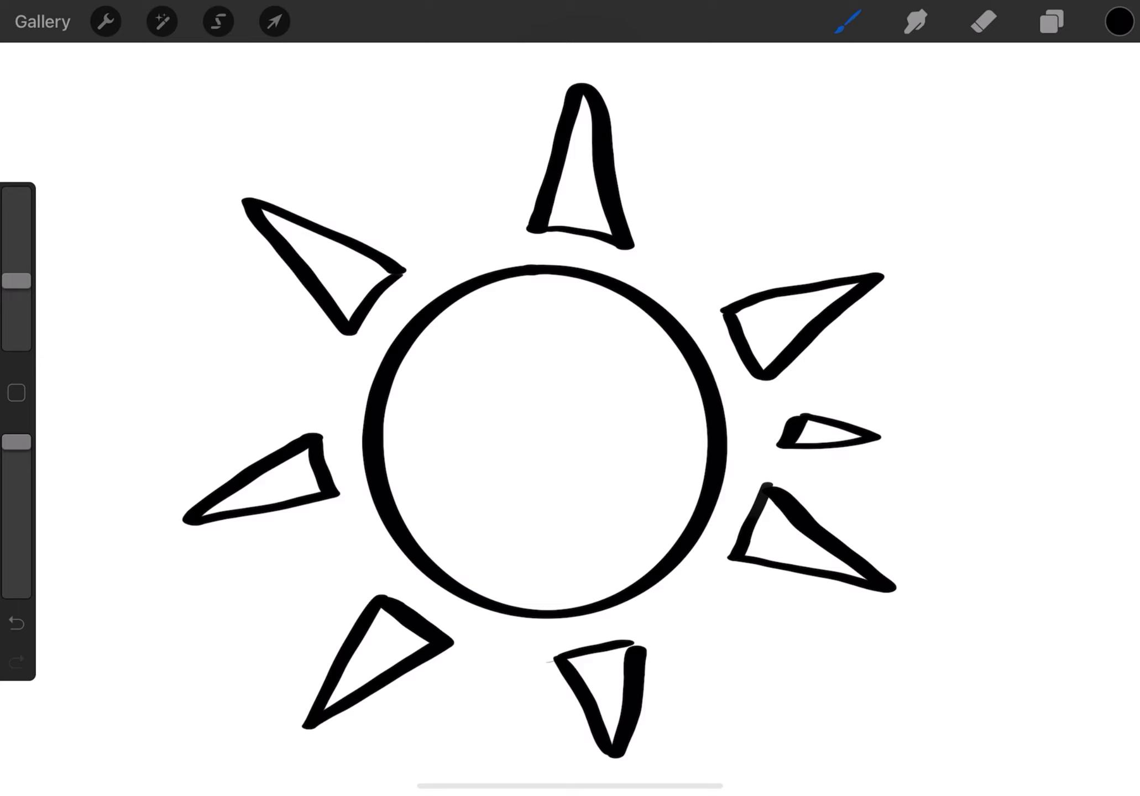
- Add small triangular rays between the large ones and a straight line across the face for the glasses' top
mouse_move(713, 599)
left_mouse_down()
mouse_move(741, 658)
mouse_move(677, 622)
mouse_move(713, 599)
left_mouse_up()
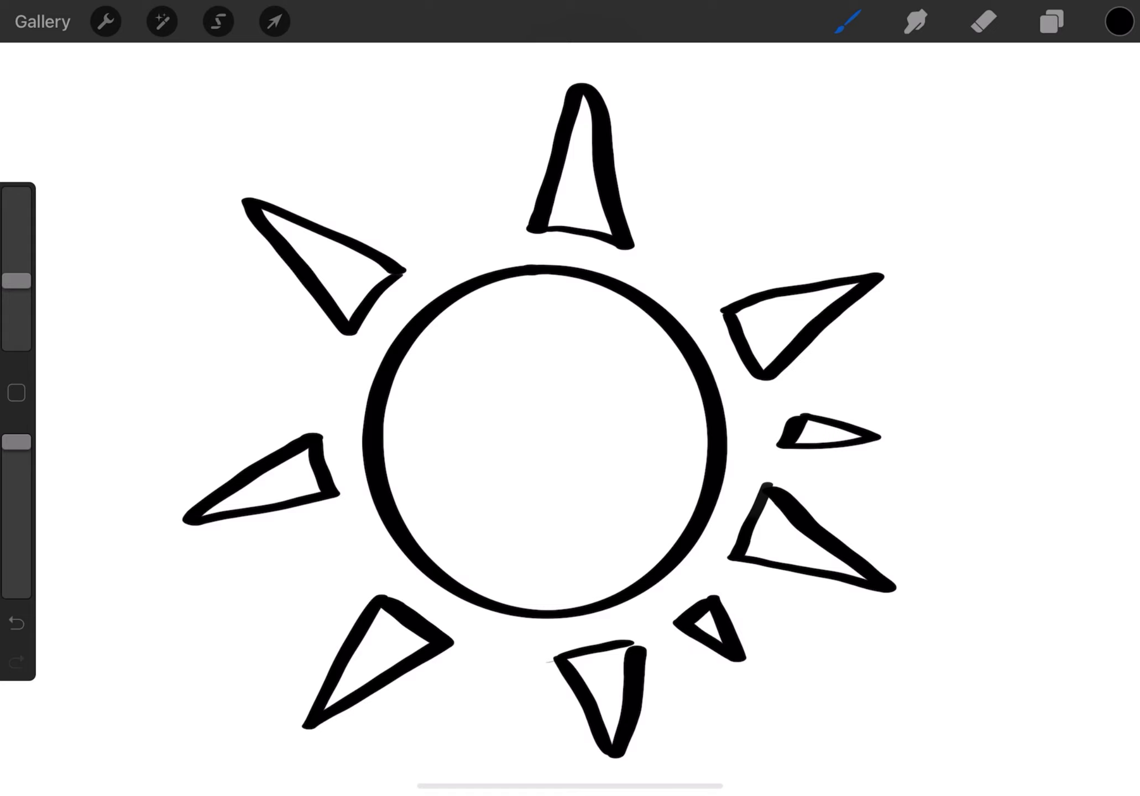
mouse_move(479, 656)
left_mouse_down()
mouse_move(532, 664)
mouse_move(482, 706)
left_mouse_up()
left_click_drag(483, 705, 479, 657)
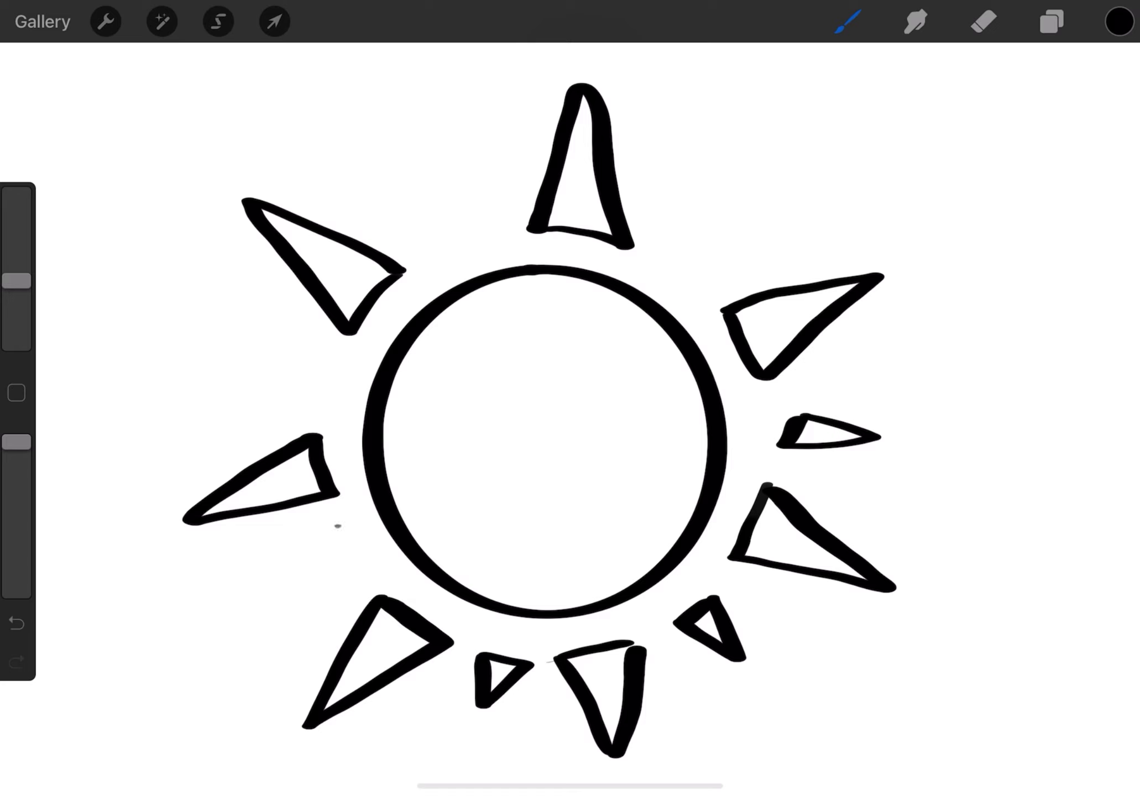
left_click_drag(338, 526, 353, 567)
mouse_move(354, 566)
left_mouse_down()
mouse_move(285, 586)
mouse_move(335, 530)
left_mouse_up()
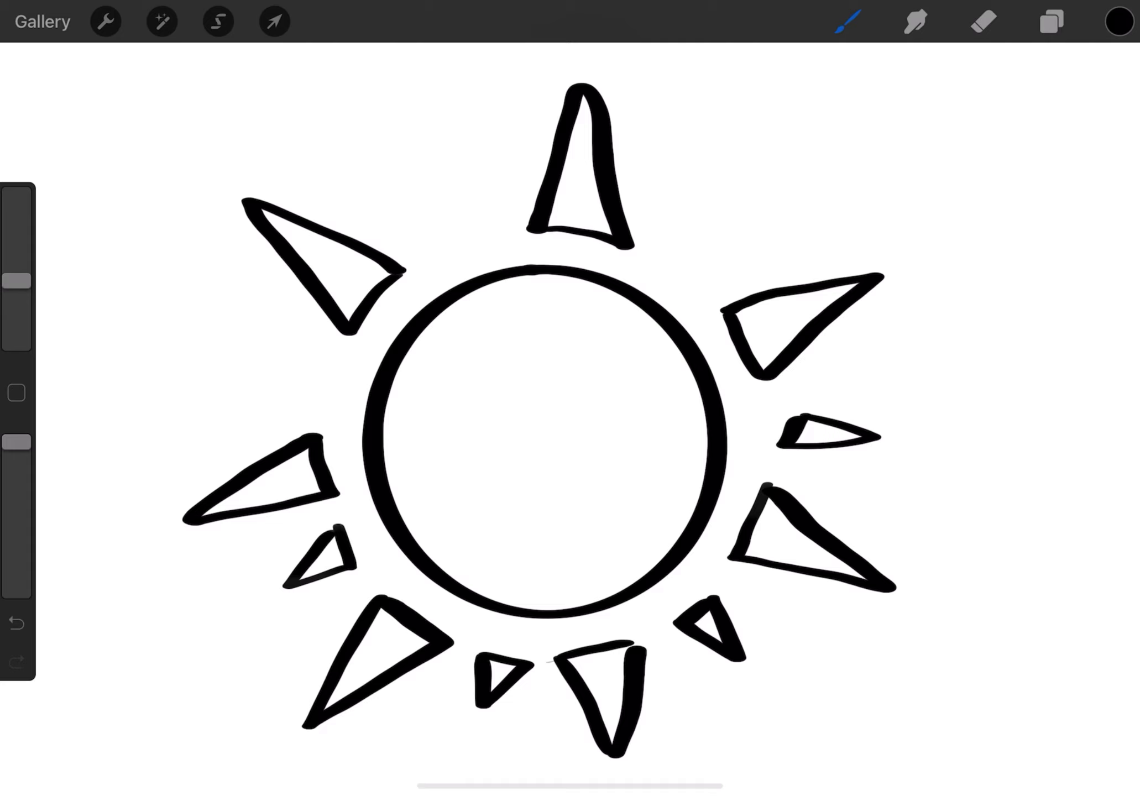
mouse_move(324, 363)
left_mouse_down()
mouse_move(255, 381)
mouse_move(315, 355)
left_mouse_up()
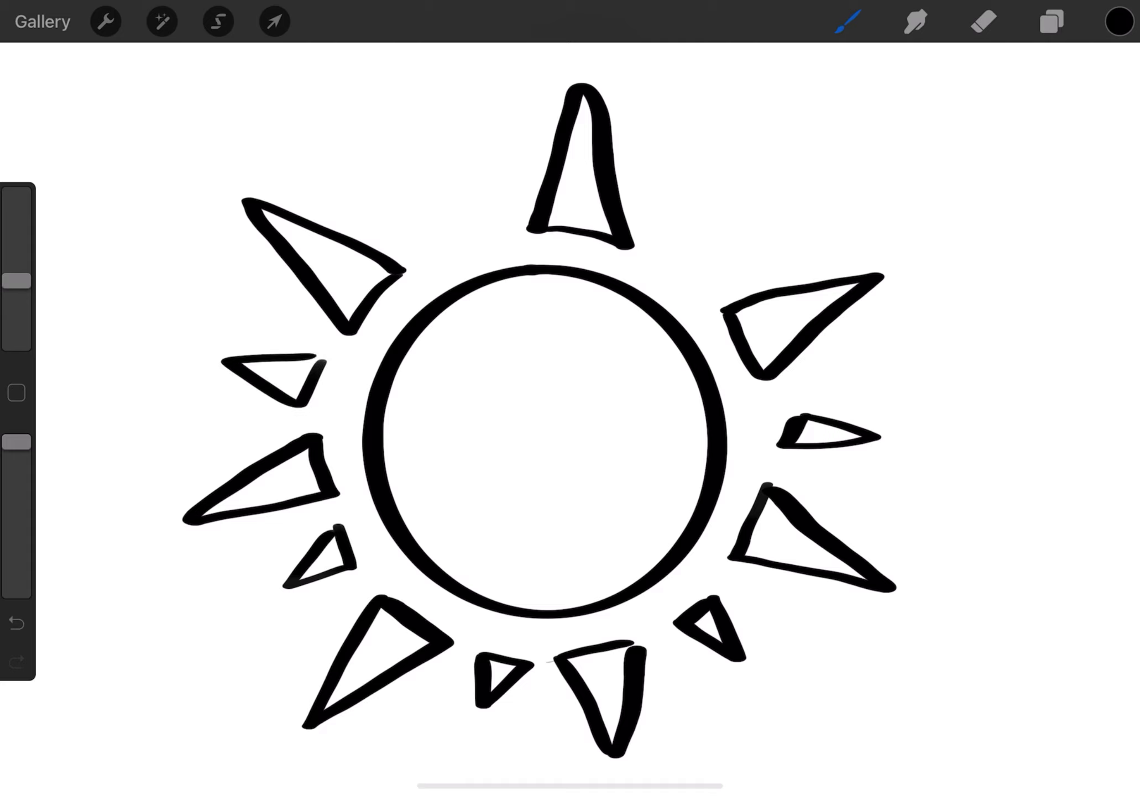
mouse_move(444, 240)
left_mouse_down()
mouse_move(453, 186)
mouse_move(433, 235)
left_mouse_up()
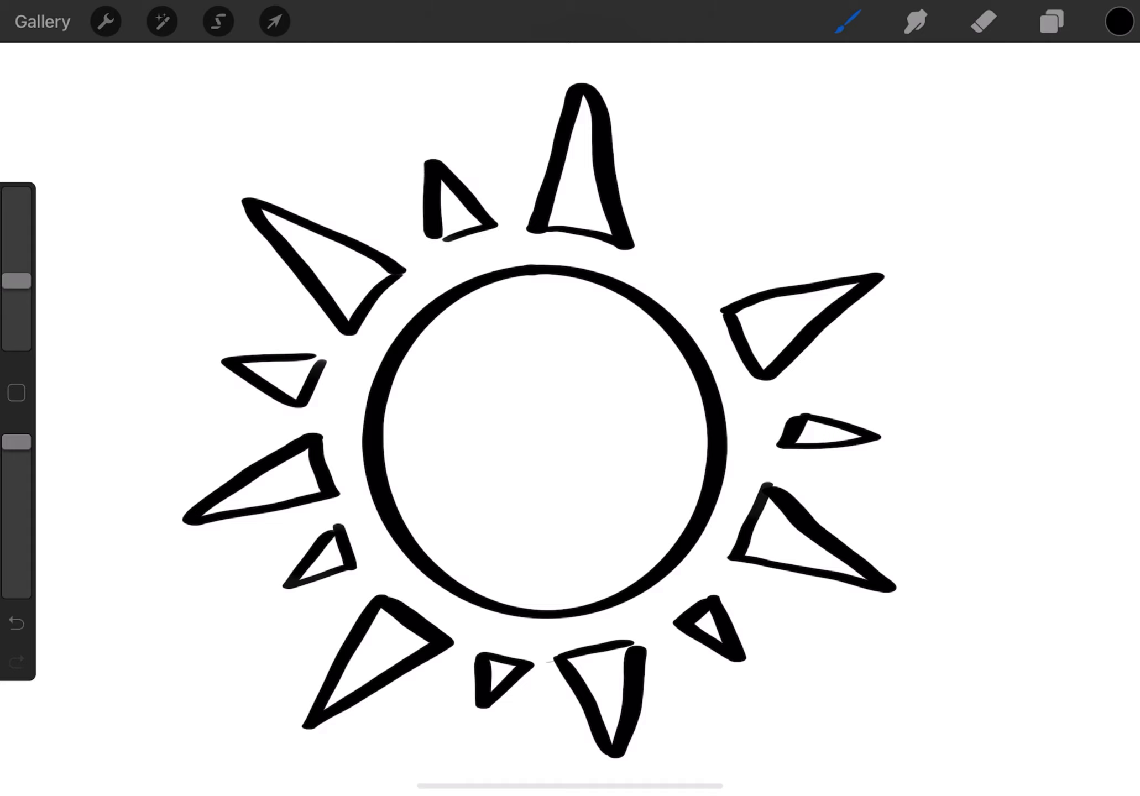
mouse_move(669, 253)
left_mouse_down()
mouse_move(713, 278)
mouse_move(740, 213)
mouse_move(665, 246)
left_mouse_up()
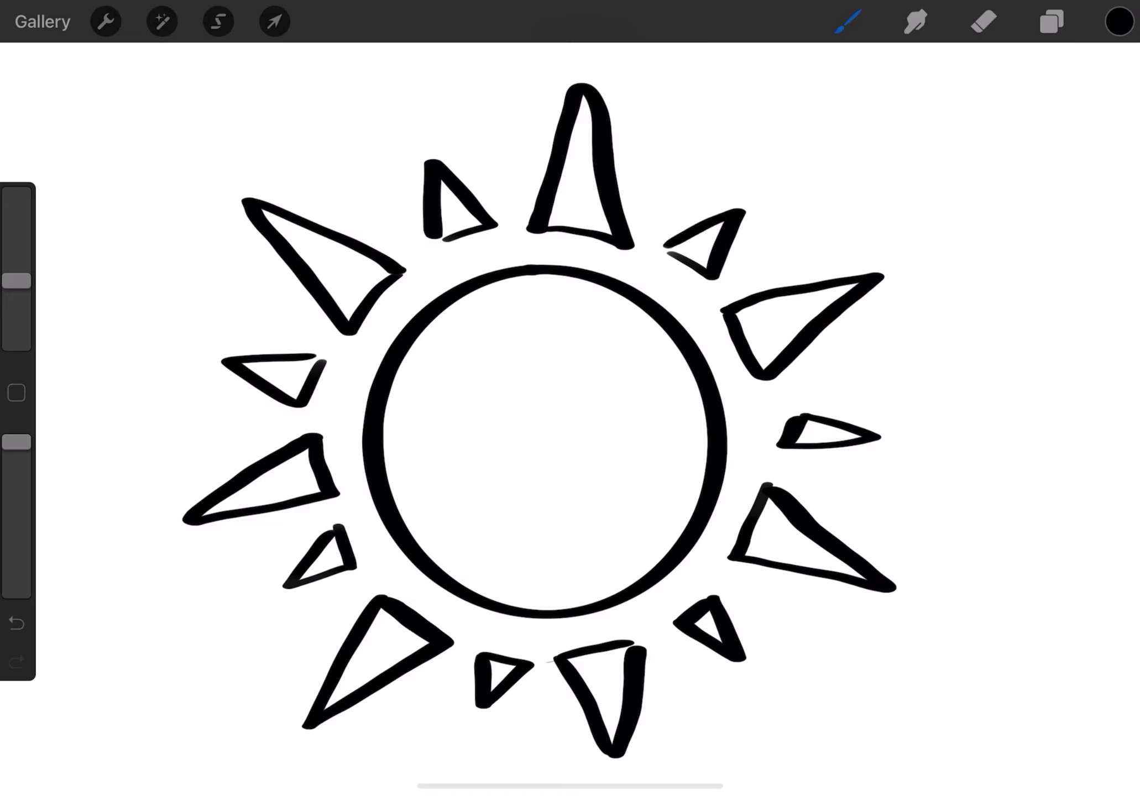
left_click_drag(387, 401, 694, 373)
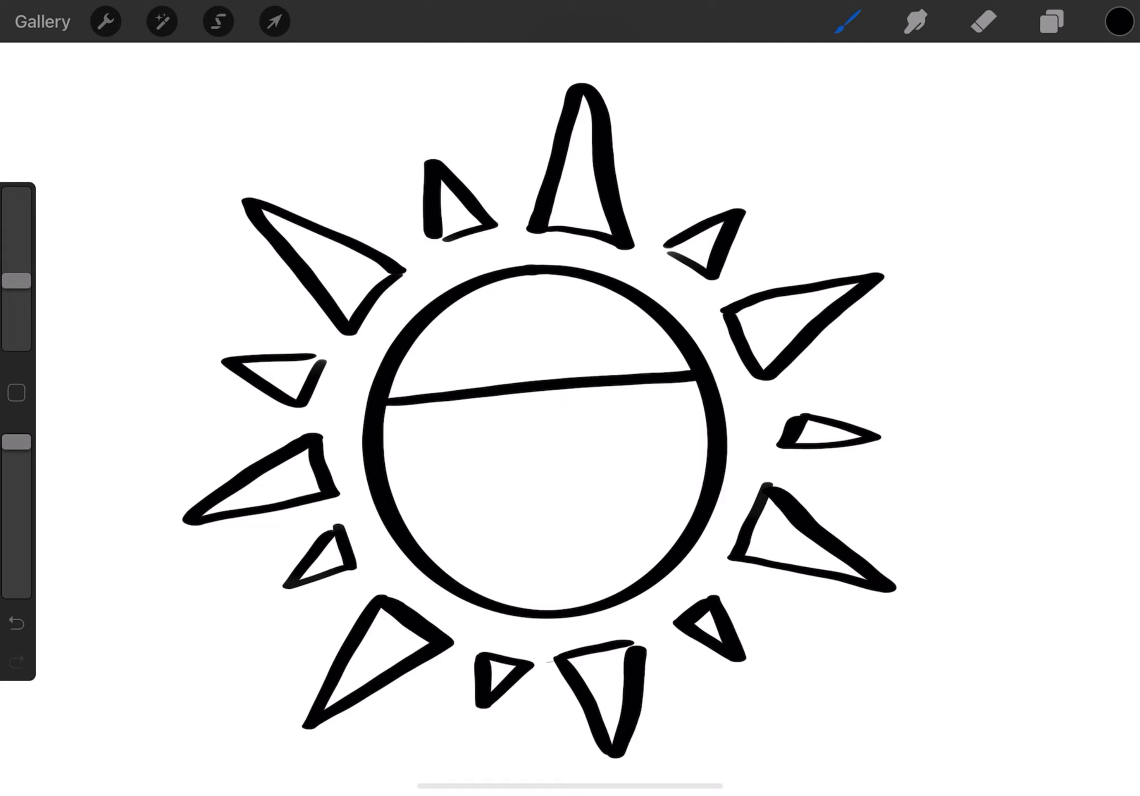
- Draw the sunglasses' wavy lower edge and four diagonal stripes, then blacken the leftmost section
mouse_move(391, 491)
left_mouse_down()
mouse_move(442, 513)
mouse_move(536, 476)
mouse_move(619, 467)
mouse_move(683, 478)
mouse_move(708, 454)
left_mouse_up()
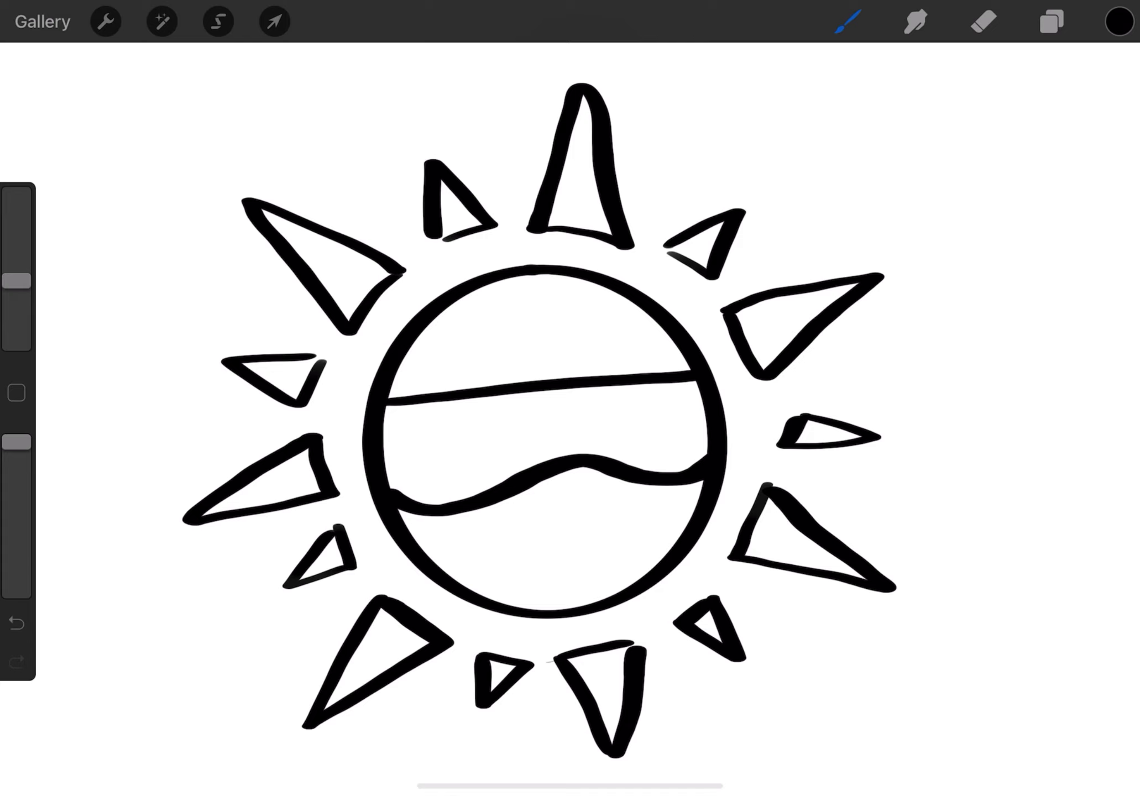
left_click_drag(482, 397, 393, 495)
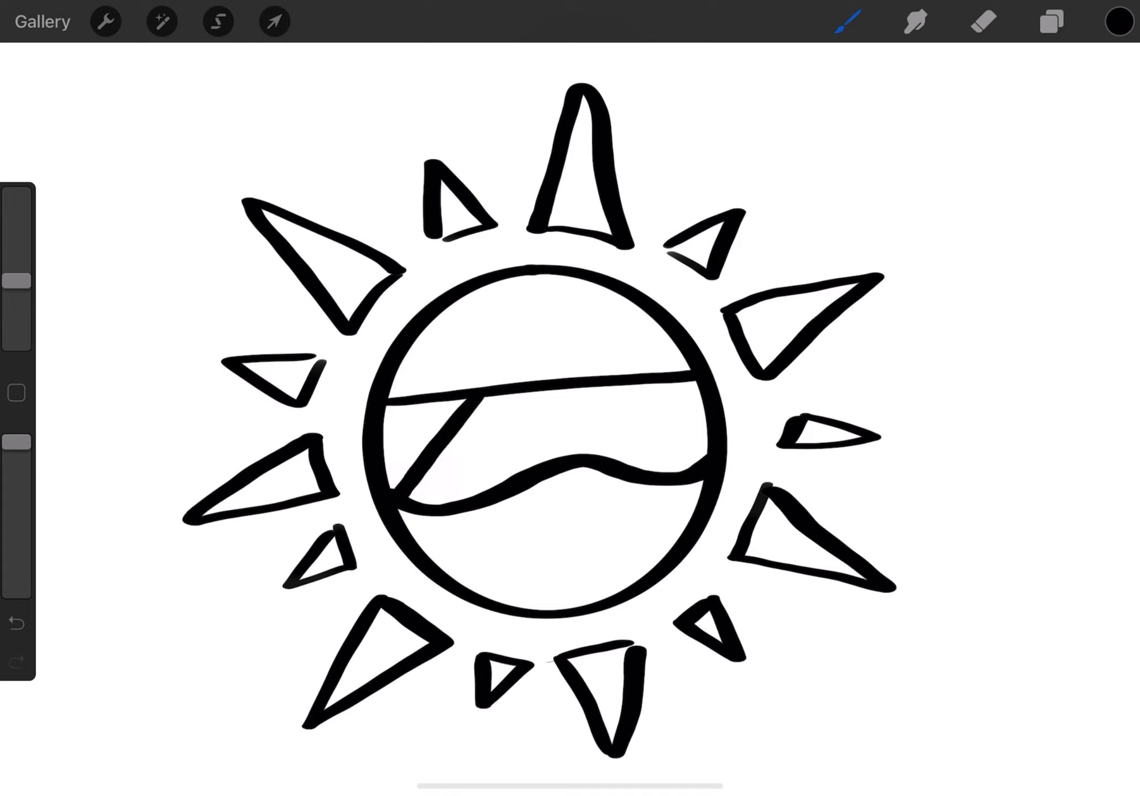
left_click_drag(539, 393, 448, 500)
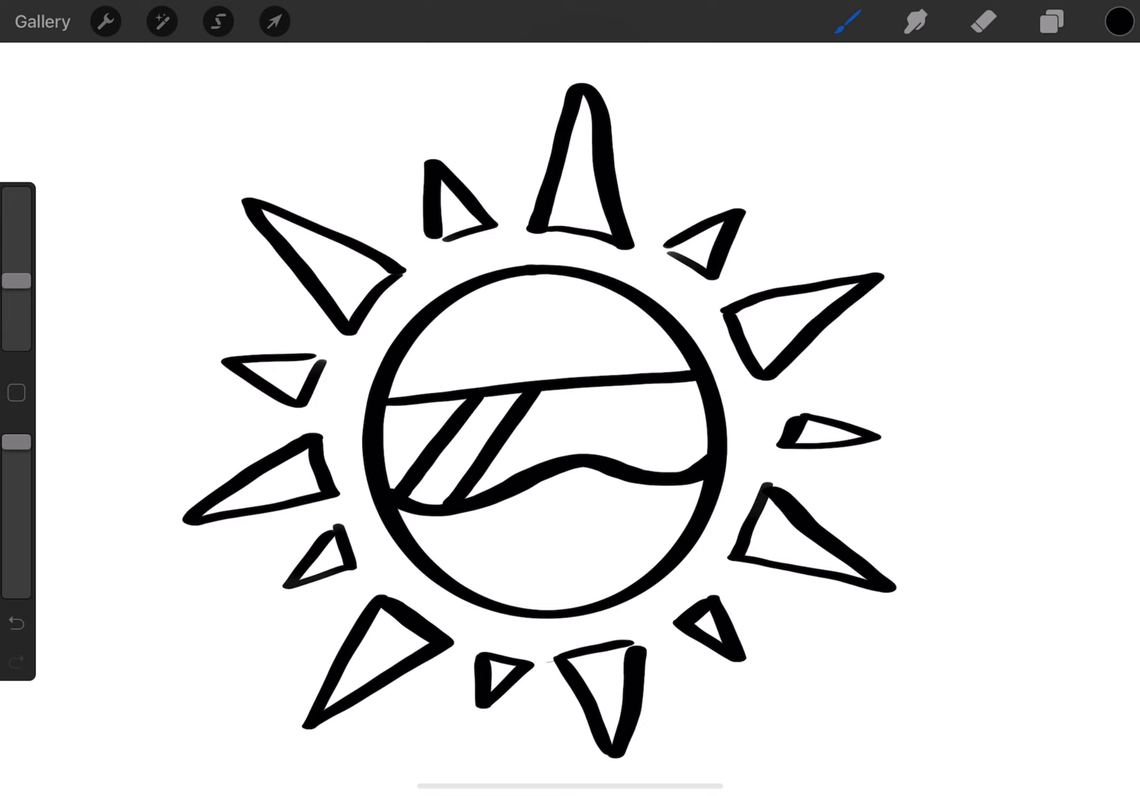
left_click_drag(644, 383, 595, 456)
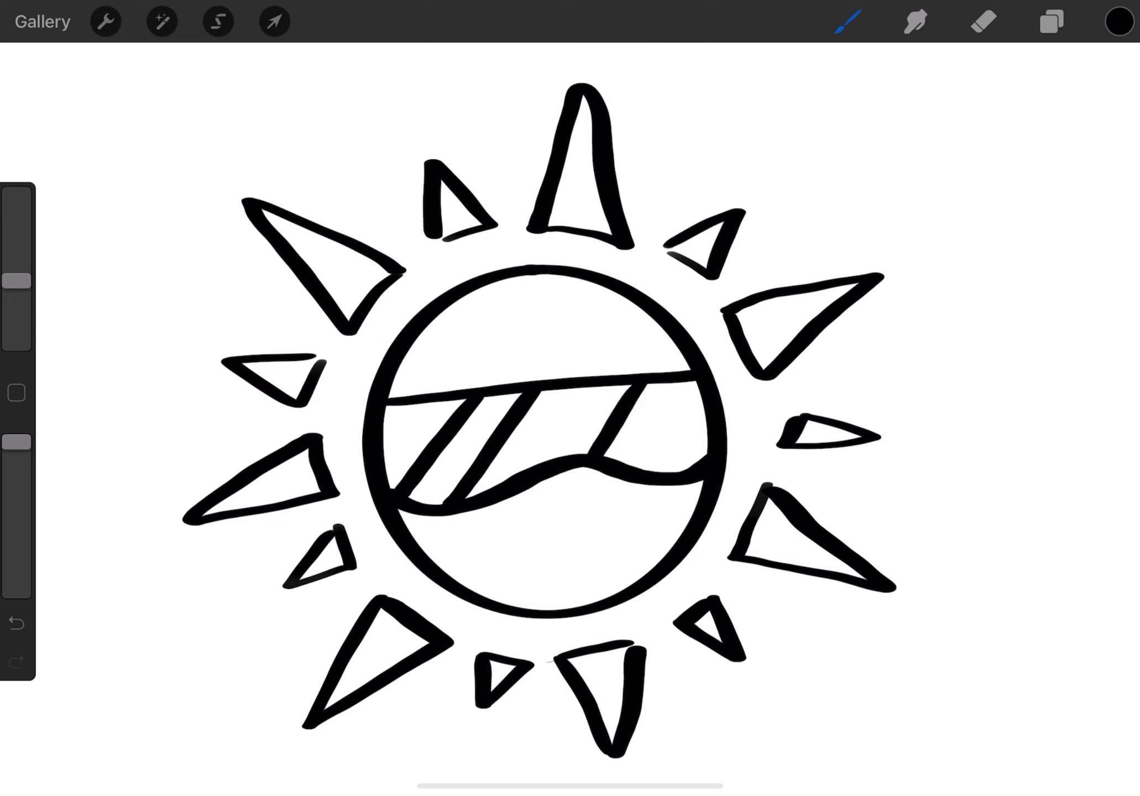
left_click_drag(686, 382, 632, 464)
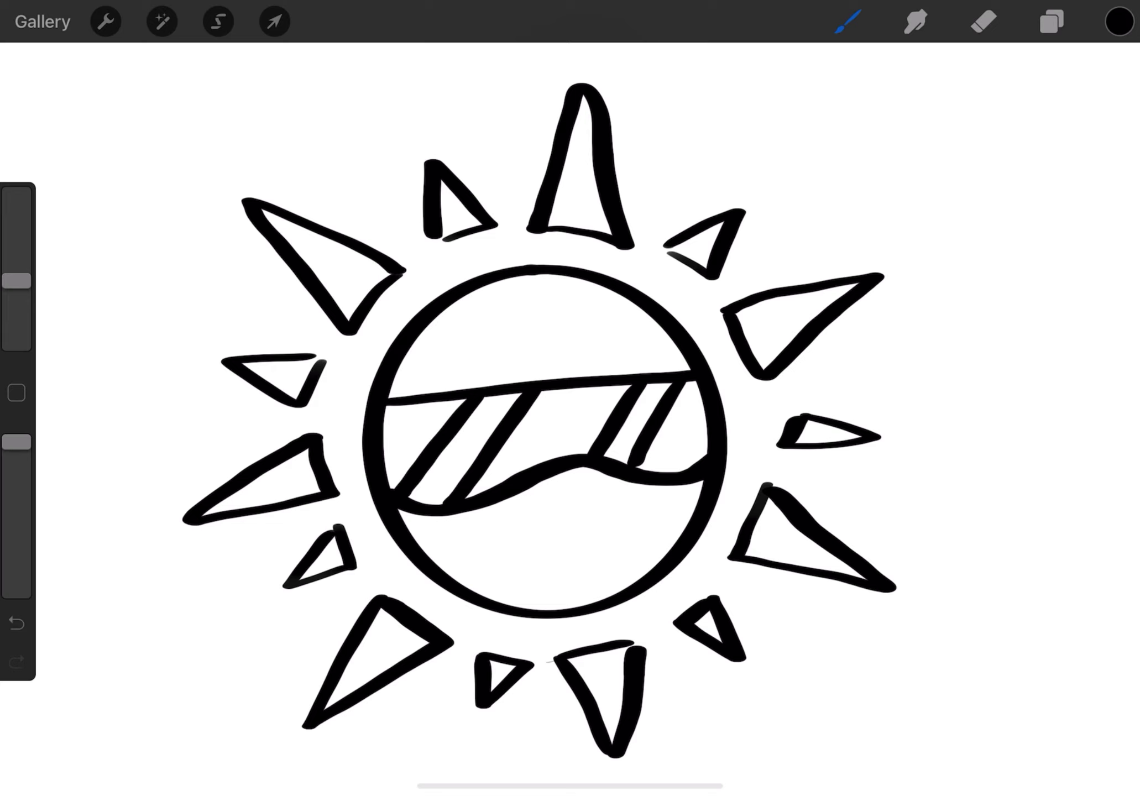
mouse_move(387, 412)
left_mouse_down()
mouse_move(462, 401)
mouse_move(387, 476)
mouse_move(398, 431)
mouse_move(423, 422)
left_mouse_up()
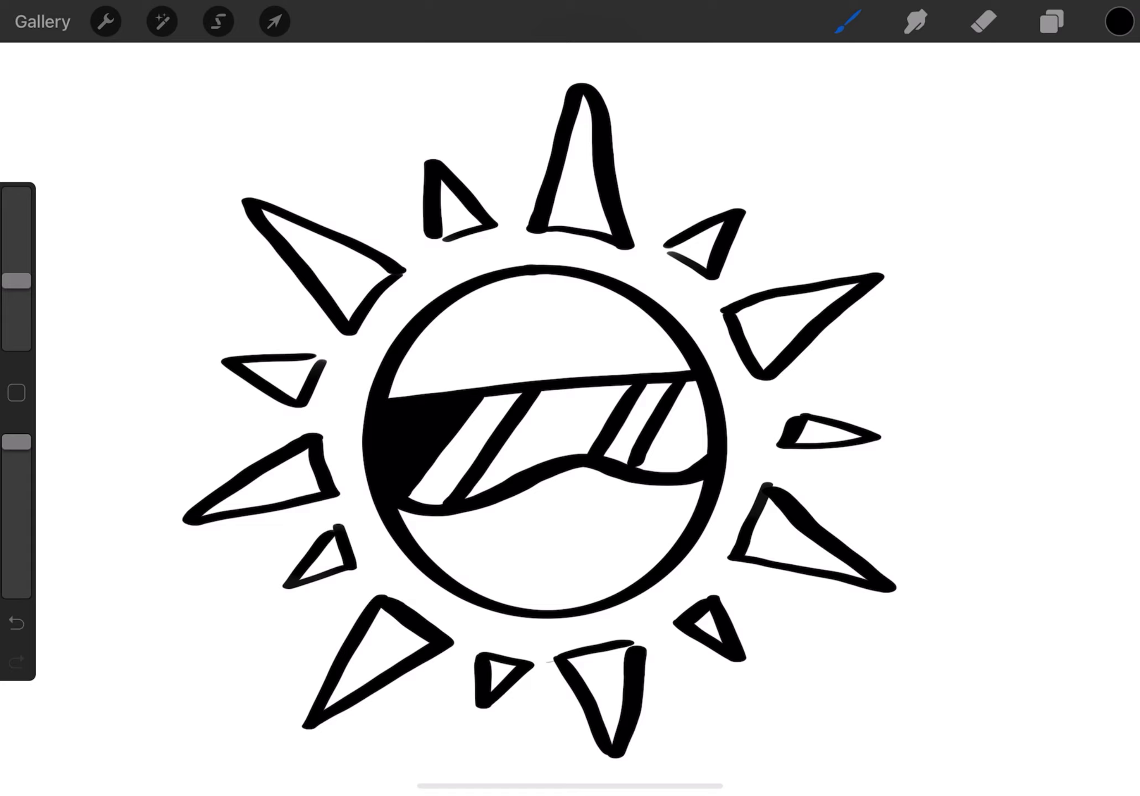
- Paint the remaining white bands of the sunglasses black, keeping two diagonal highlight stripes
mouse_move(558, 391)
left_mouse_down()
mouse_move(470, 495)
mouse_move(556, 439)
mouse_move(600, 429)
mouse_move(631, 387)
mouse_move(556, 406)
mouse_move(533, 439)
left_mouse_up()
left_click_drag(598, 398, 569, 434)
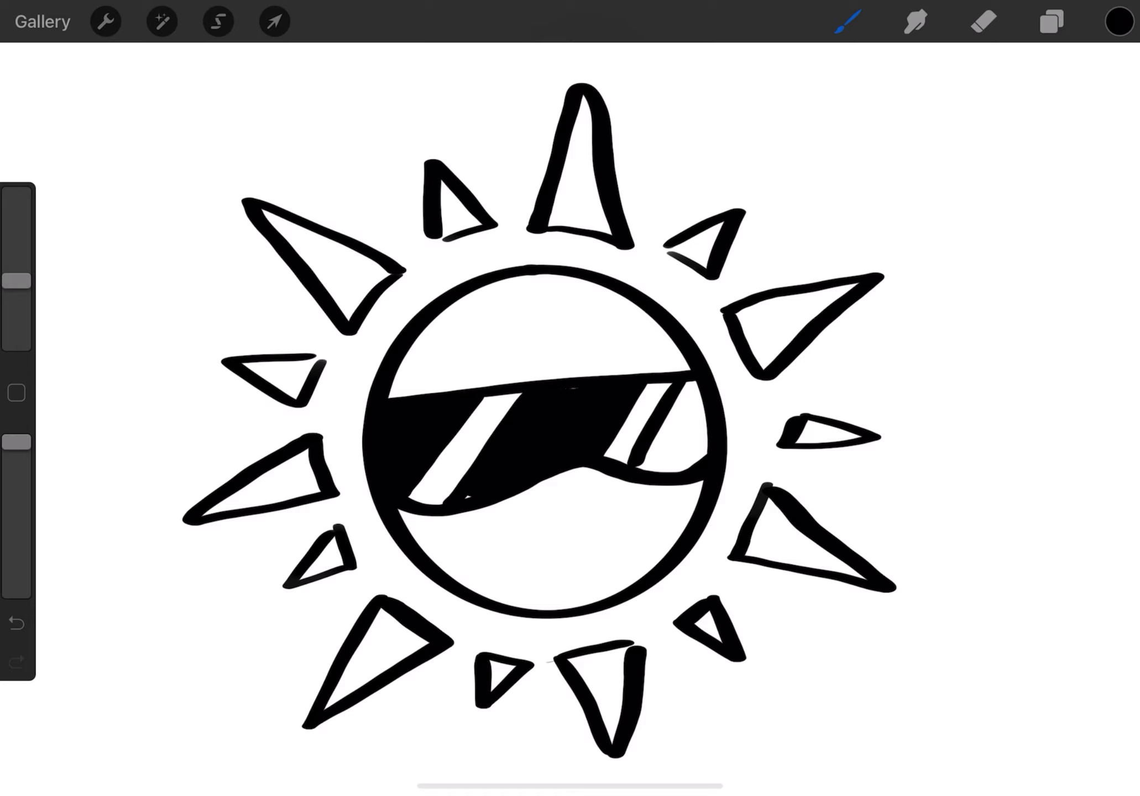
mouse_move(695, 382)
left_mouse_down()
mouse_move(639, 467)
mouse_move(699, 457)
mouse_move(699, 406)
mouse_move(663, 456)
mouse_move(686, 470)
left_mouse_up()
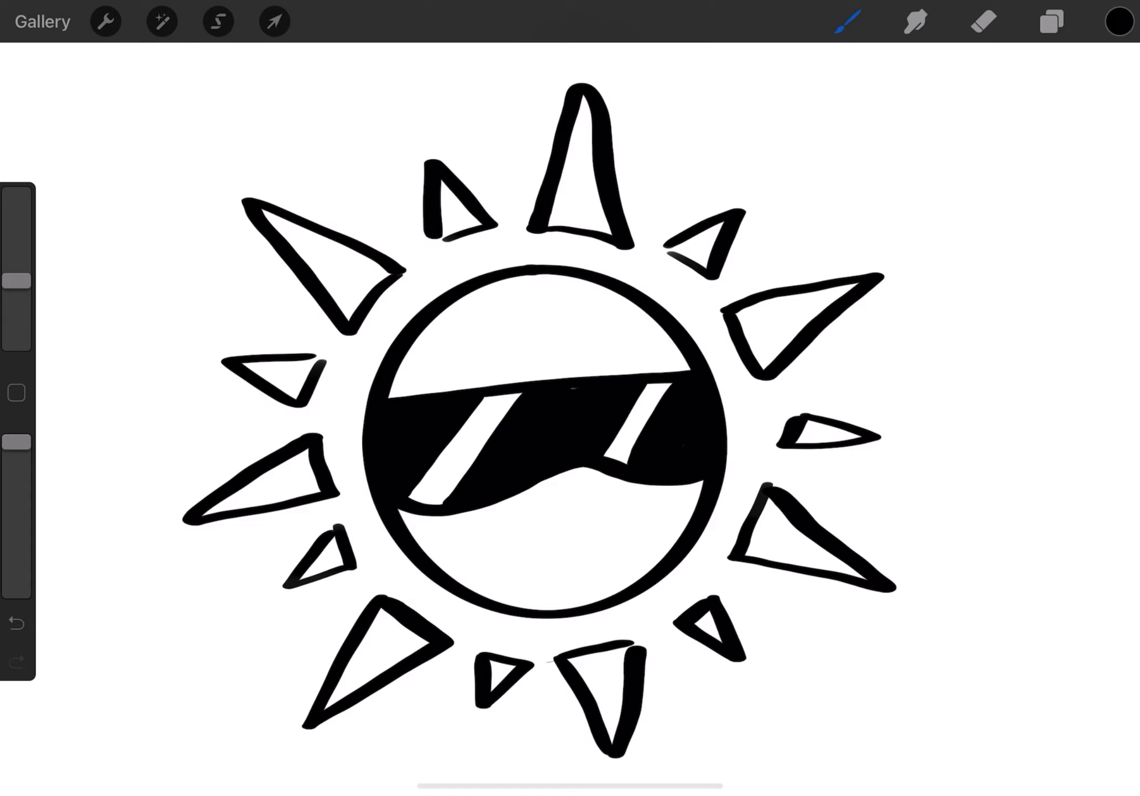
- Draw a smile with cheek lines and a tongue, fill the mouth black, and fill the forehead yellow
mouse_move(500, 531)
left_mouse_down()
mouse_move(531, 547)
mouse_move(586, 546)
mouse_move(637, 513)
left_mouse_up()
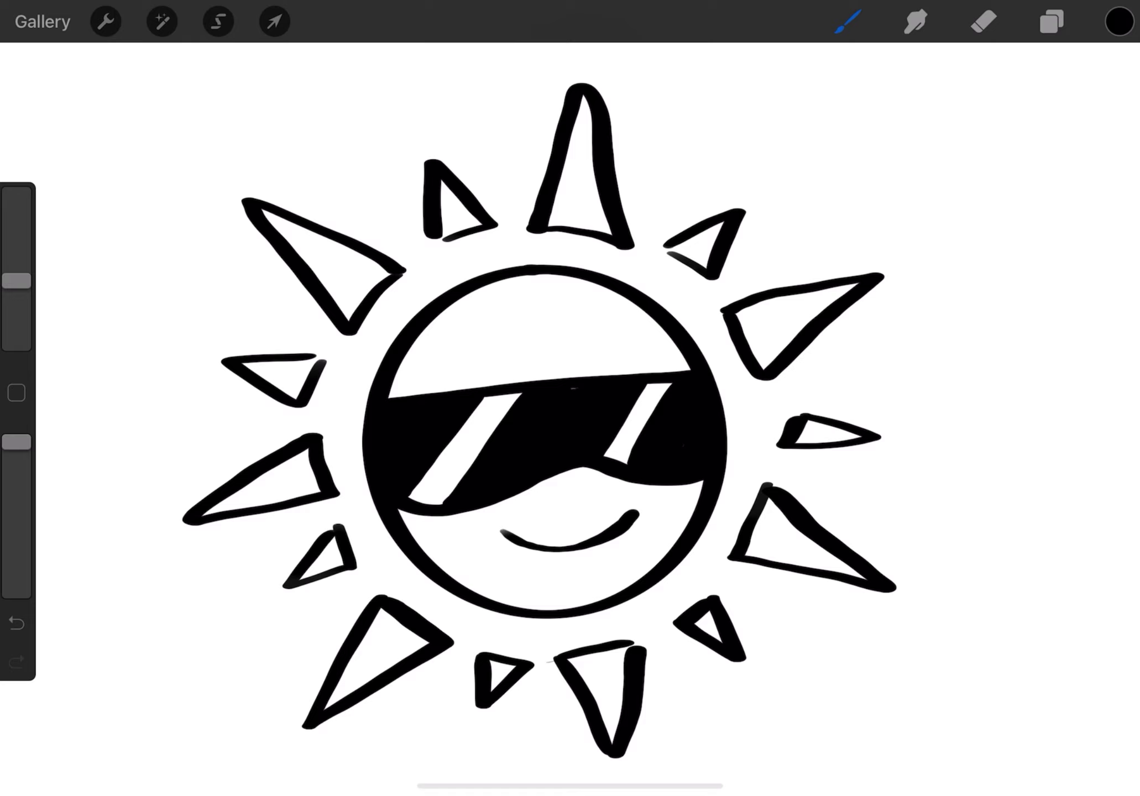
left_click_drag(620, 493, 657, 518)
left_click_drag(507, 516, 472, 539)
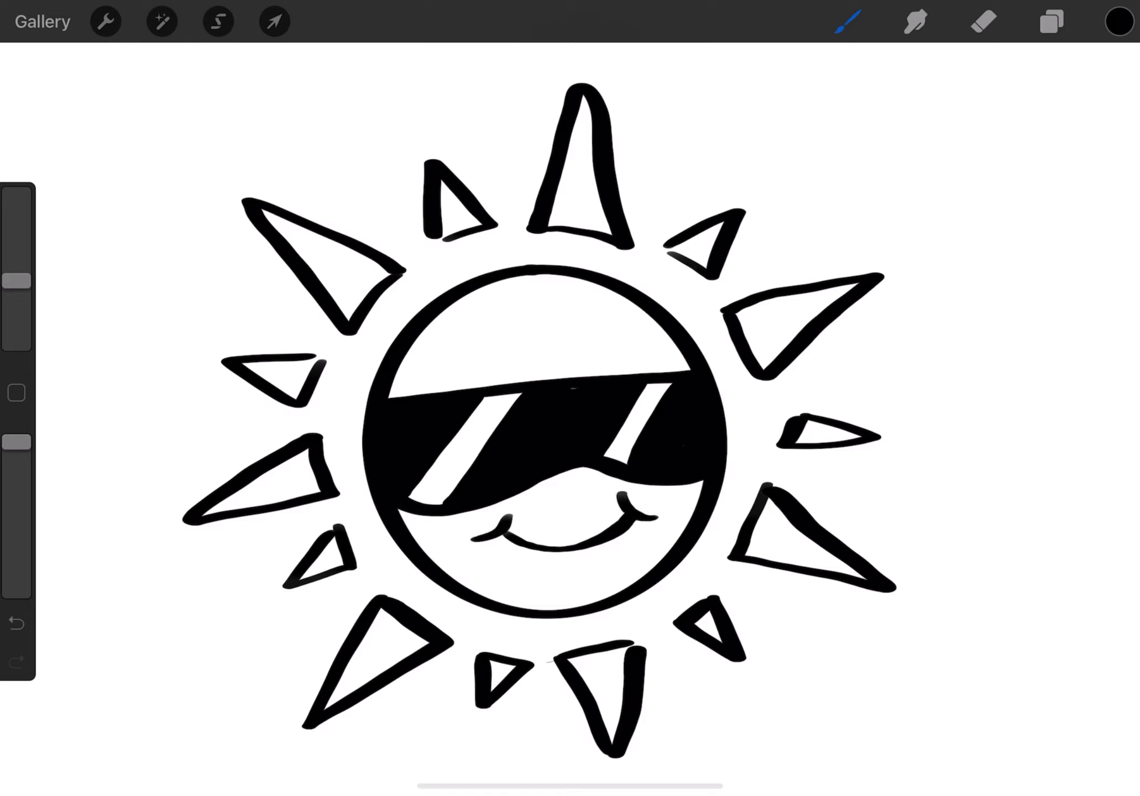
mouse_move(517, 547)
left_mouse_down()
mouse_move(533, 591)
mouse_move(597, 564)
mouse_move(627, 530)
left_mouse_up()
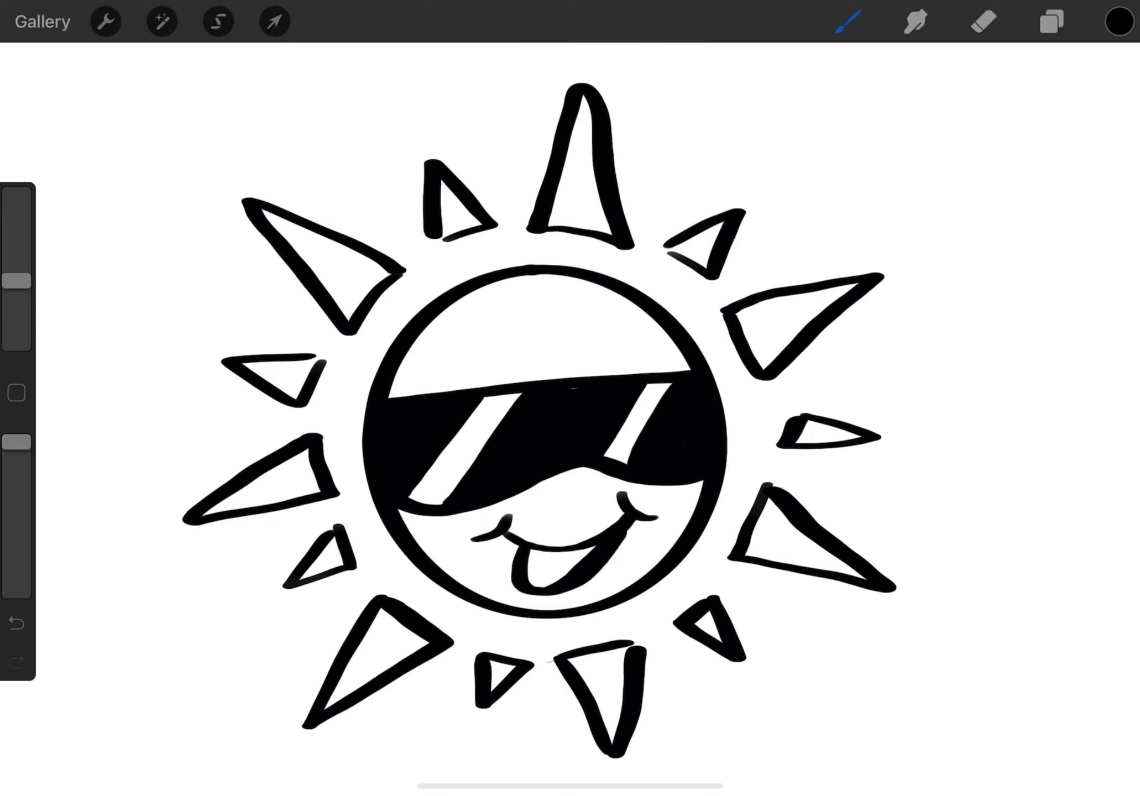
mouse_move(530, 569)
left_mouse_down()
mouse_move(581, 555)
mouse_move(531, 550)
left_mouse_up()
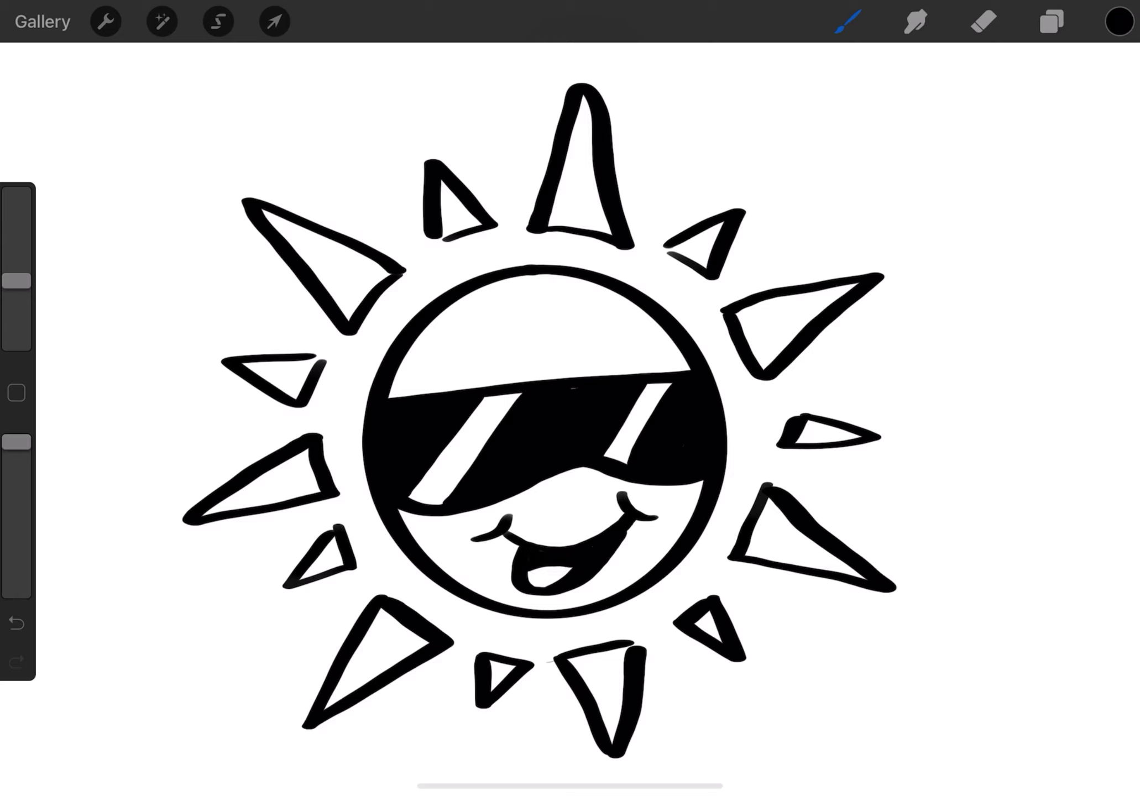
left_click_drag(1119, 21, 688, 299)
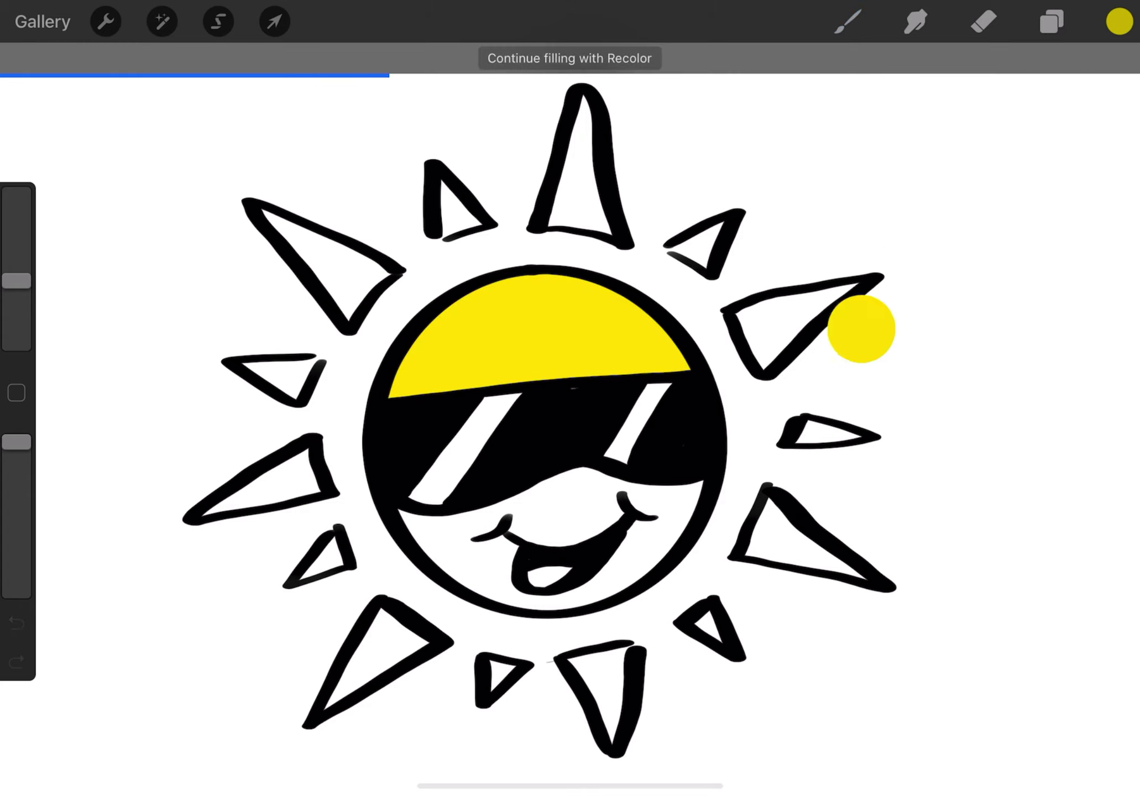
- Fill the lower face, upper-right ray, large lower-left ray and small lower-right ray yellow
left_click_drag(1119, 21, 671, 509)
left_click_drag(1120, 21, 810, 314)
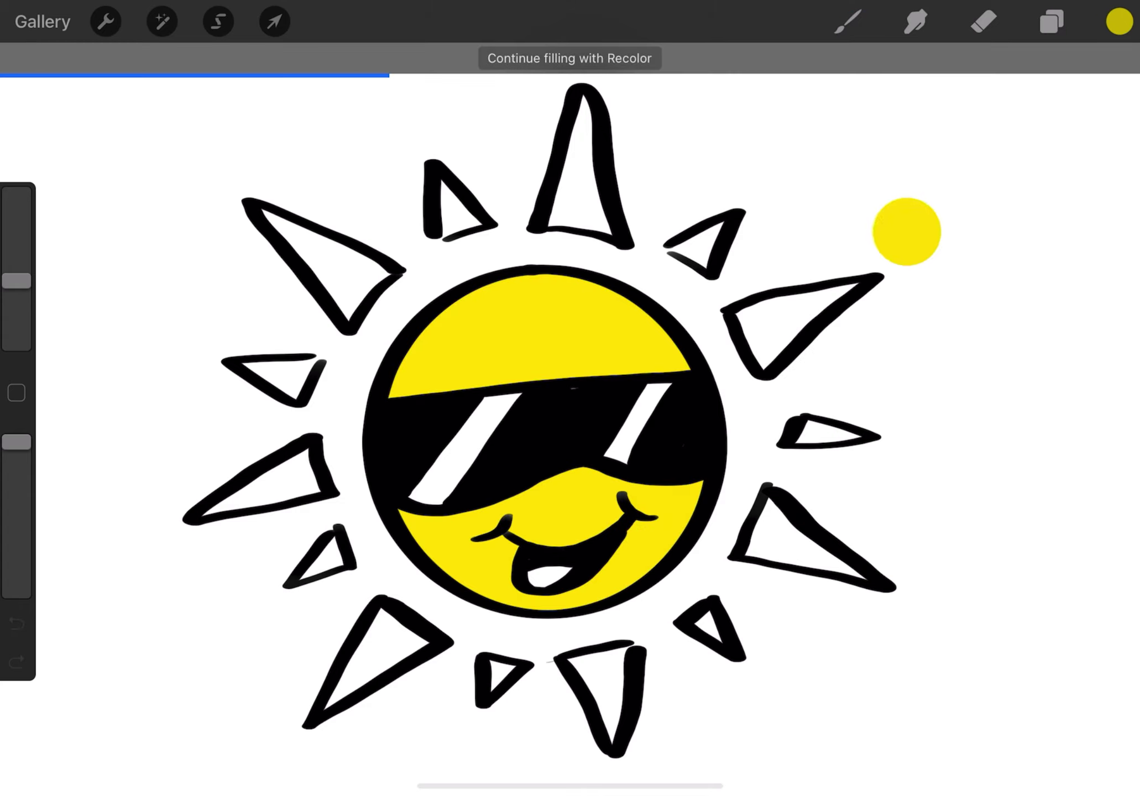
mouse_move(1119, 21)
left_mouse_down()
mouse_move(879, 436)
mouse_move(713, 624)
left_mouse_up()
mouse_move(1120, 21)
left_mouse_down()
mouse_move(1067, 94)
mouse_move(390, 656)
left_mouse_up()
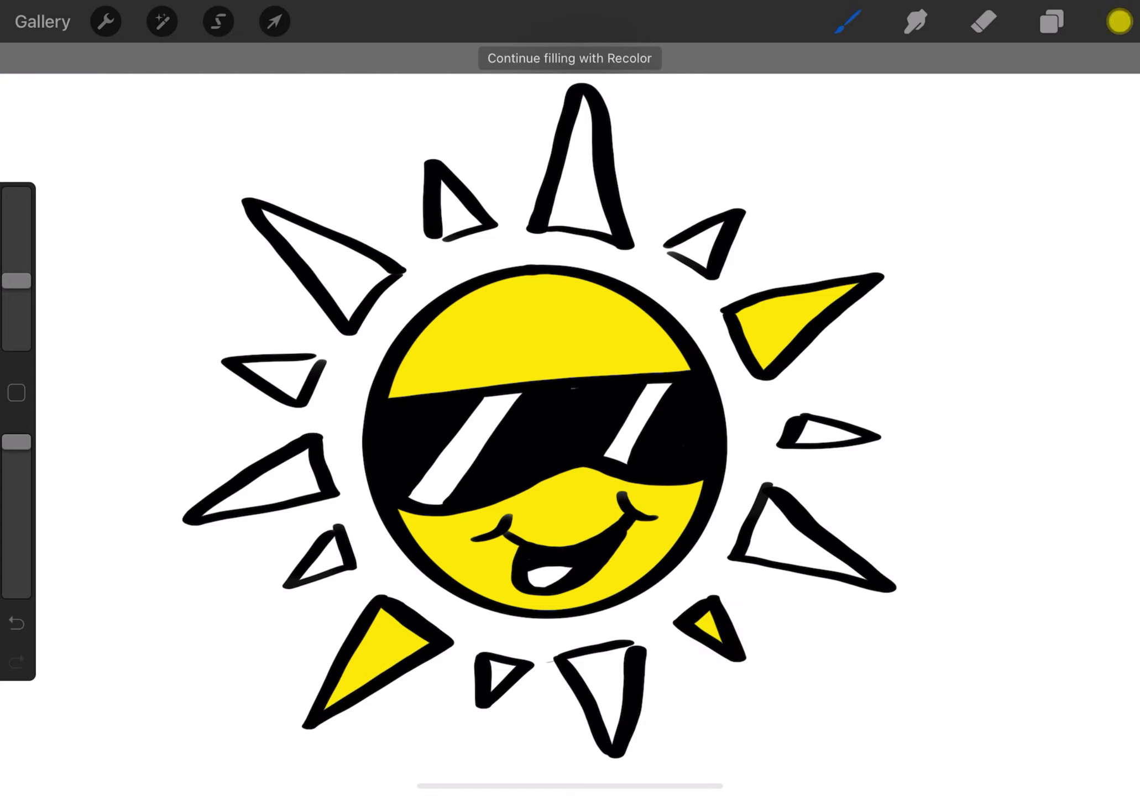
- Undo a stray dot, fill the left ray's tip, small left ray and top ray yellow, and the small right ray orange
key("ctrl+z")
left_click(242, 371)
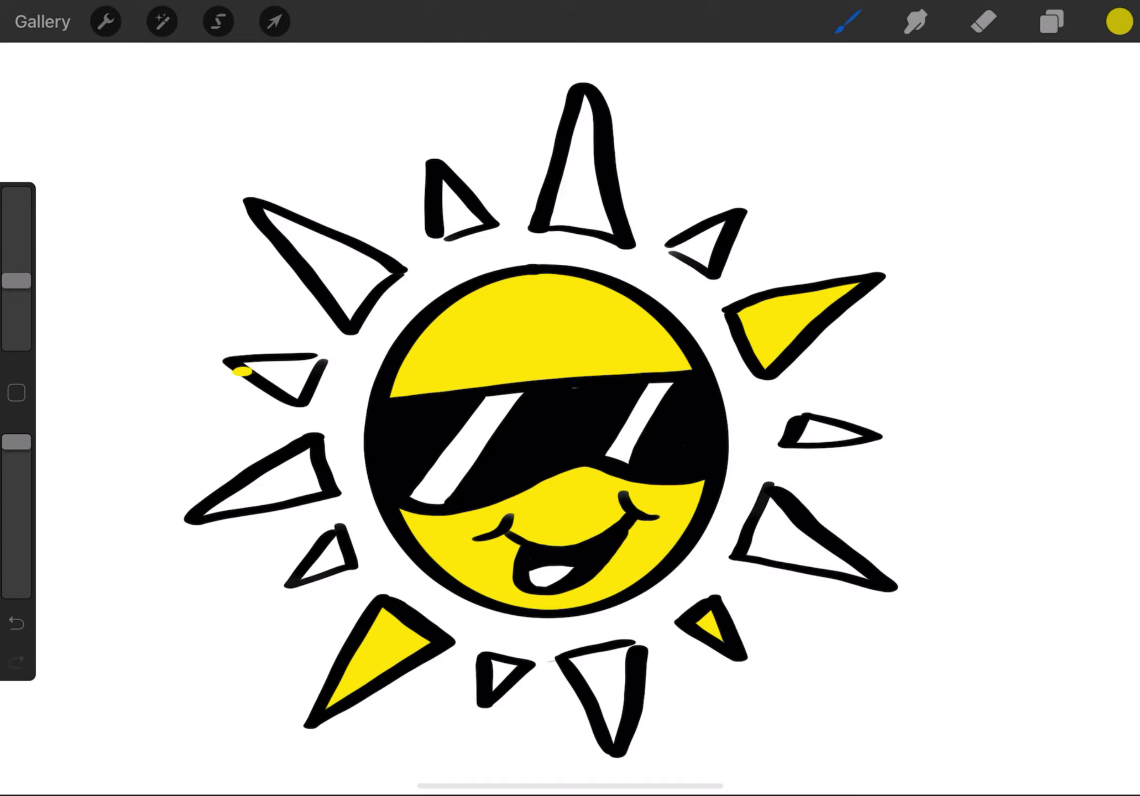
key("ctrl+z")
left_click_drag(293, 367, 319, 363)
left_click_drag(1119, 21, 279, 376)
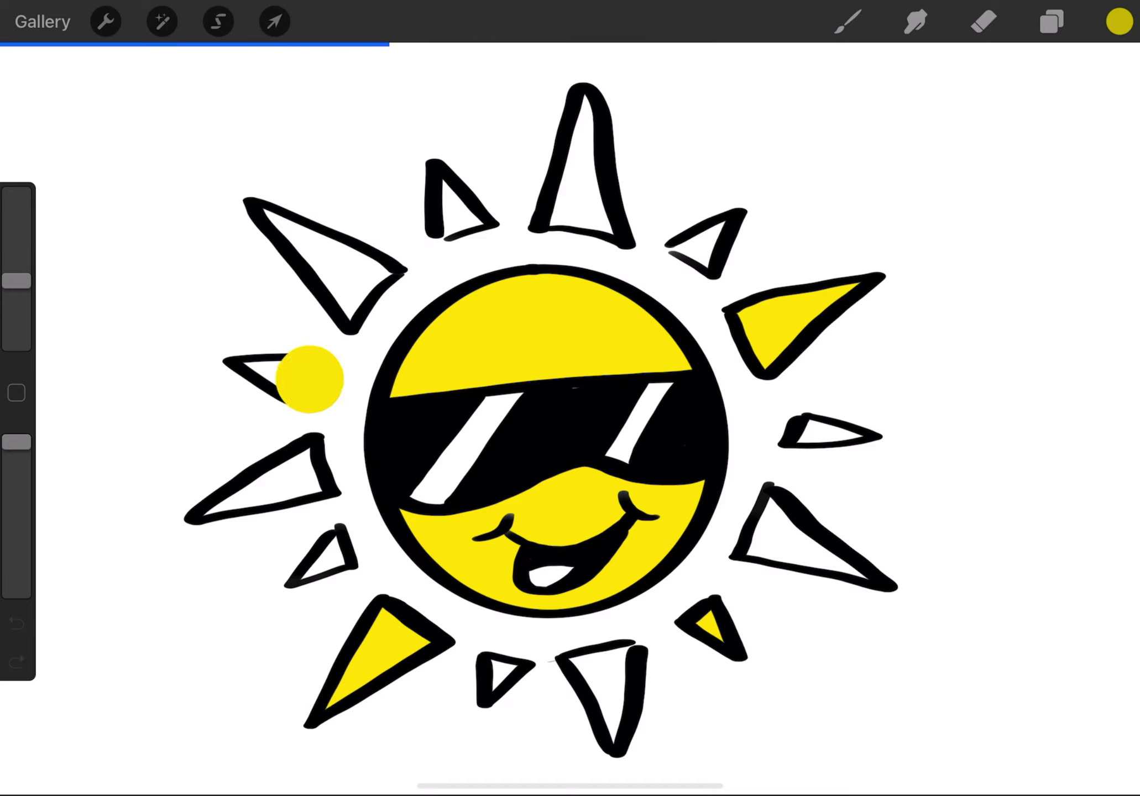
left_click_drag(1120, 21, 577, 202)
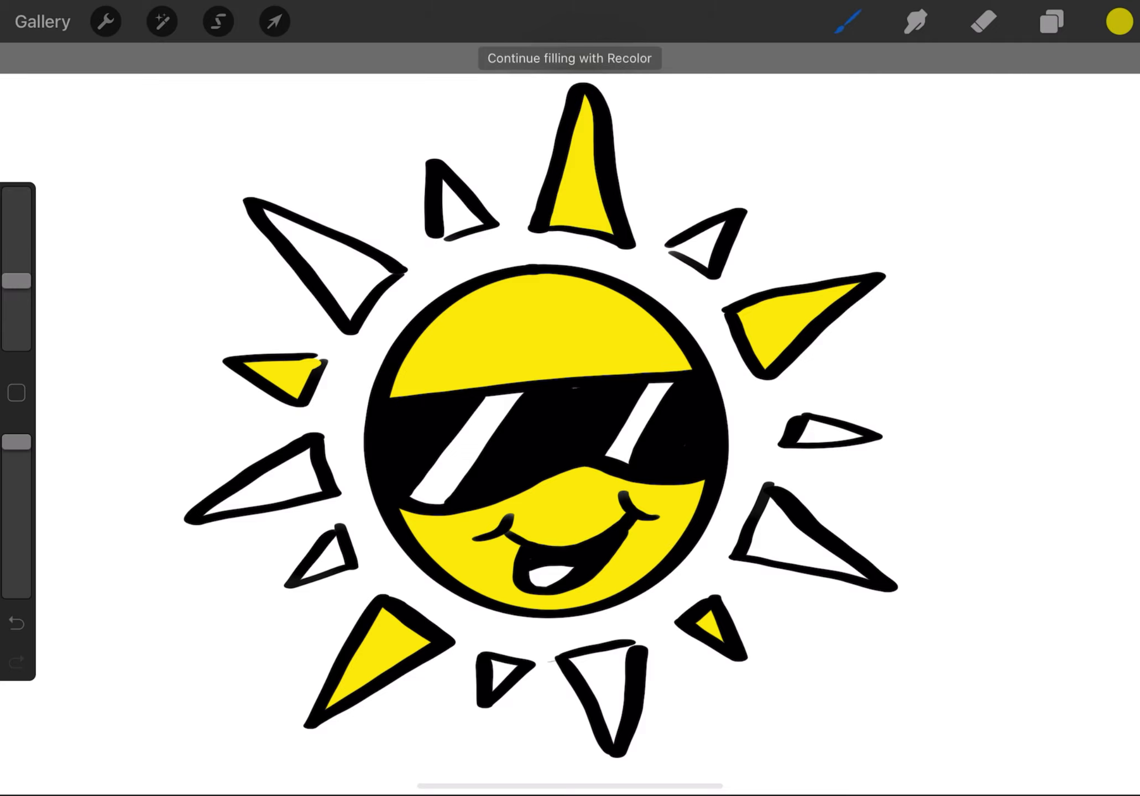
mouse_move(1119, 21)
left_mouse_down()
mouse_move(921, 326)
mouse_move(826, 434)
left_mouse_up()
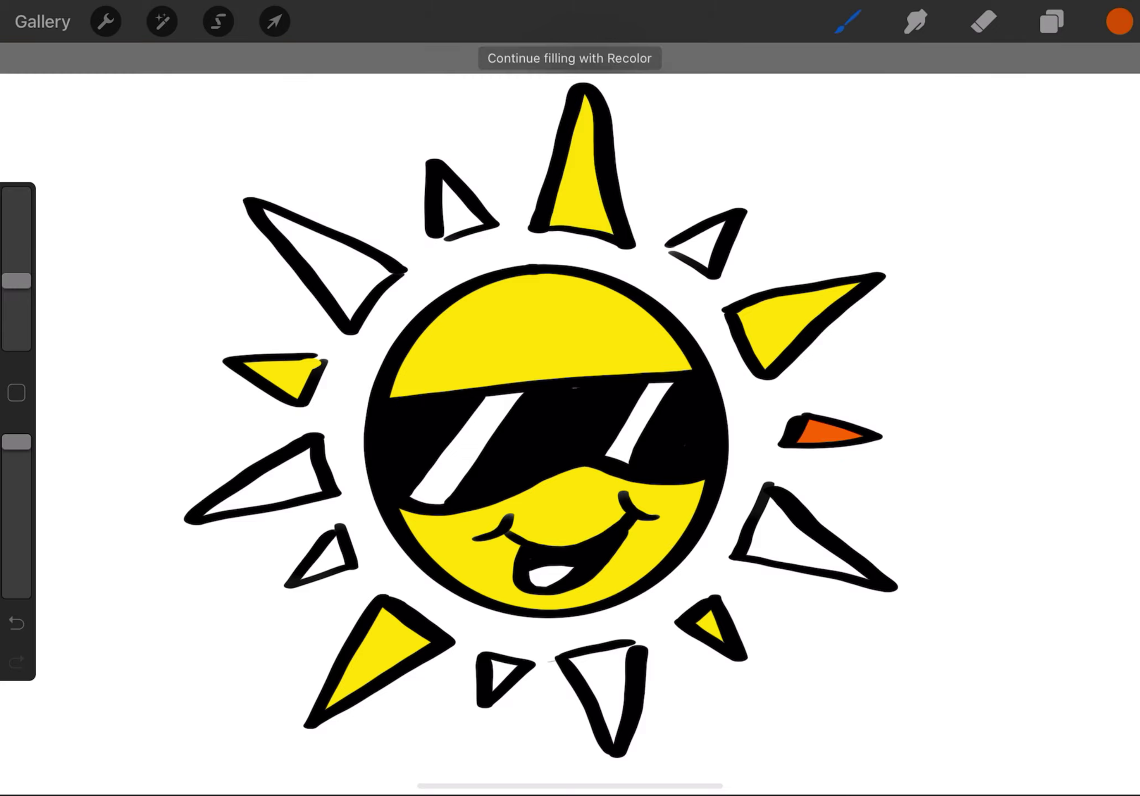
- Fill the bottom ray, large left ray and a small upper ray red-orange
left_click(619, 651)
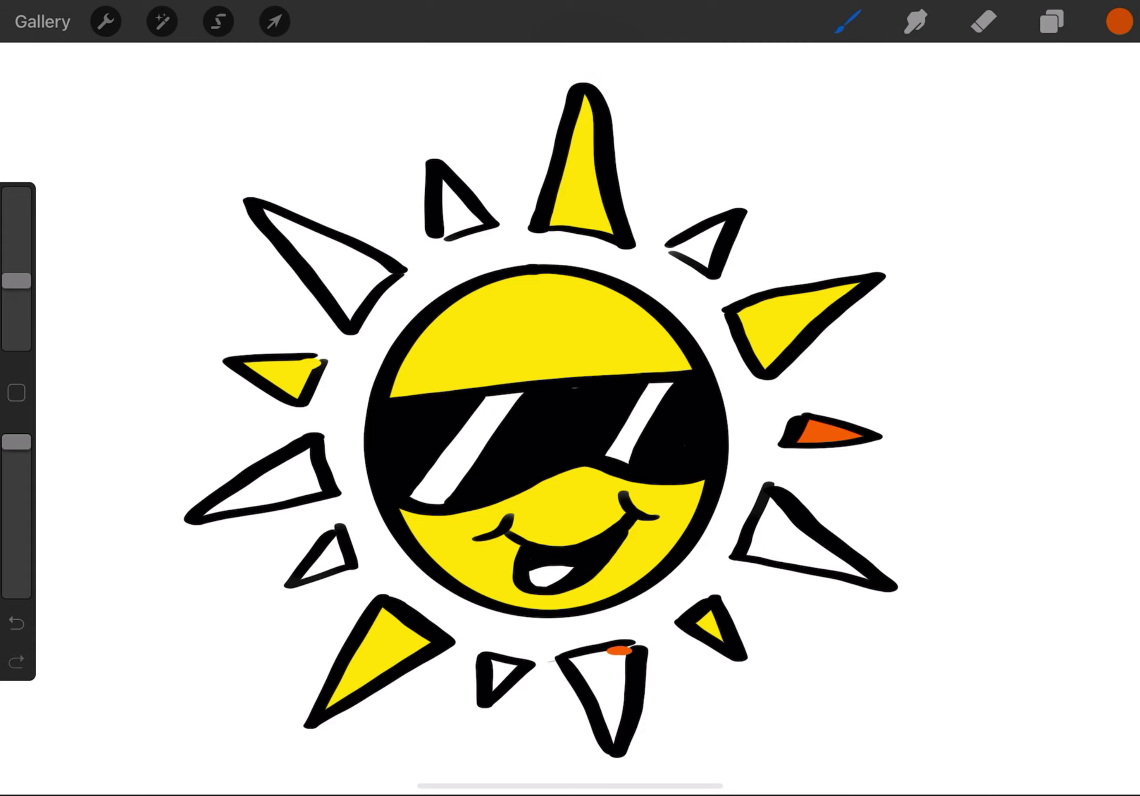
mouse_move(1120, 21)
left_mouse_down()
mouse_move(936, 229)
mouse_move(618, 655)
left_mouse_up()
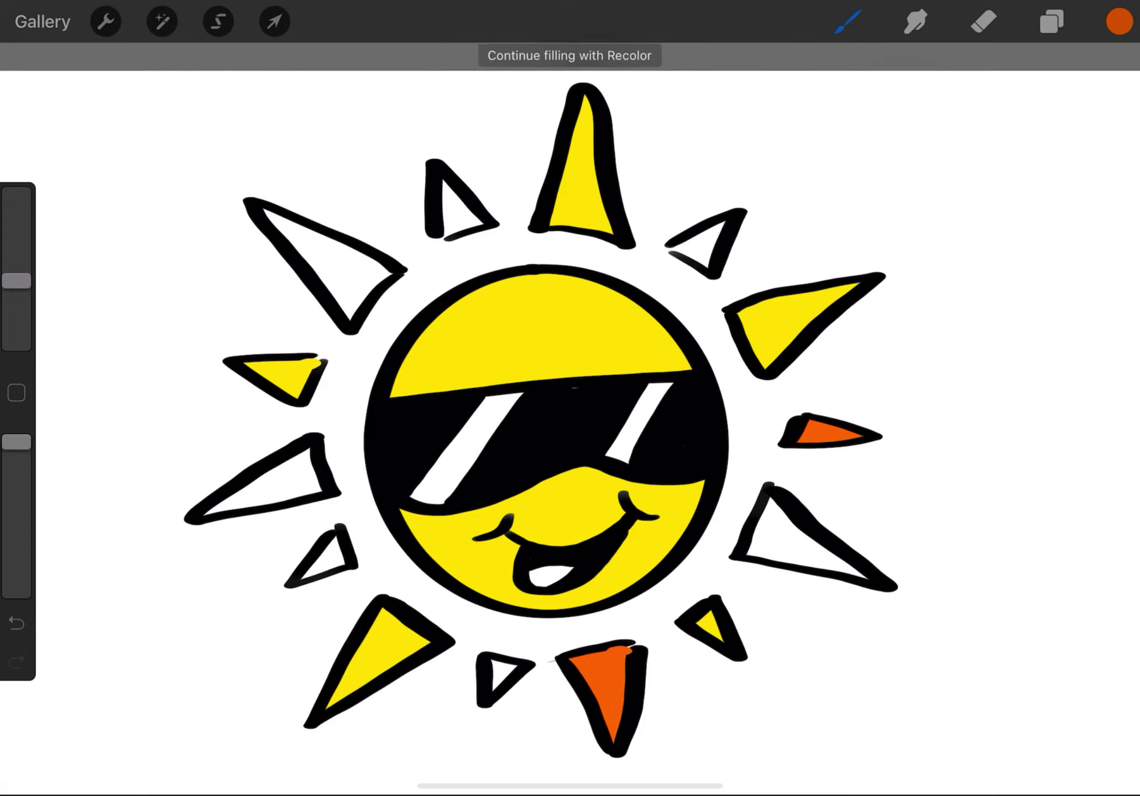
mouse_move(1119, 21)
left_mouse_down()
mouse_move(926, 187)
mouse_move(303, 479)
left_mouse_up()
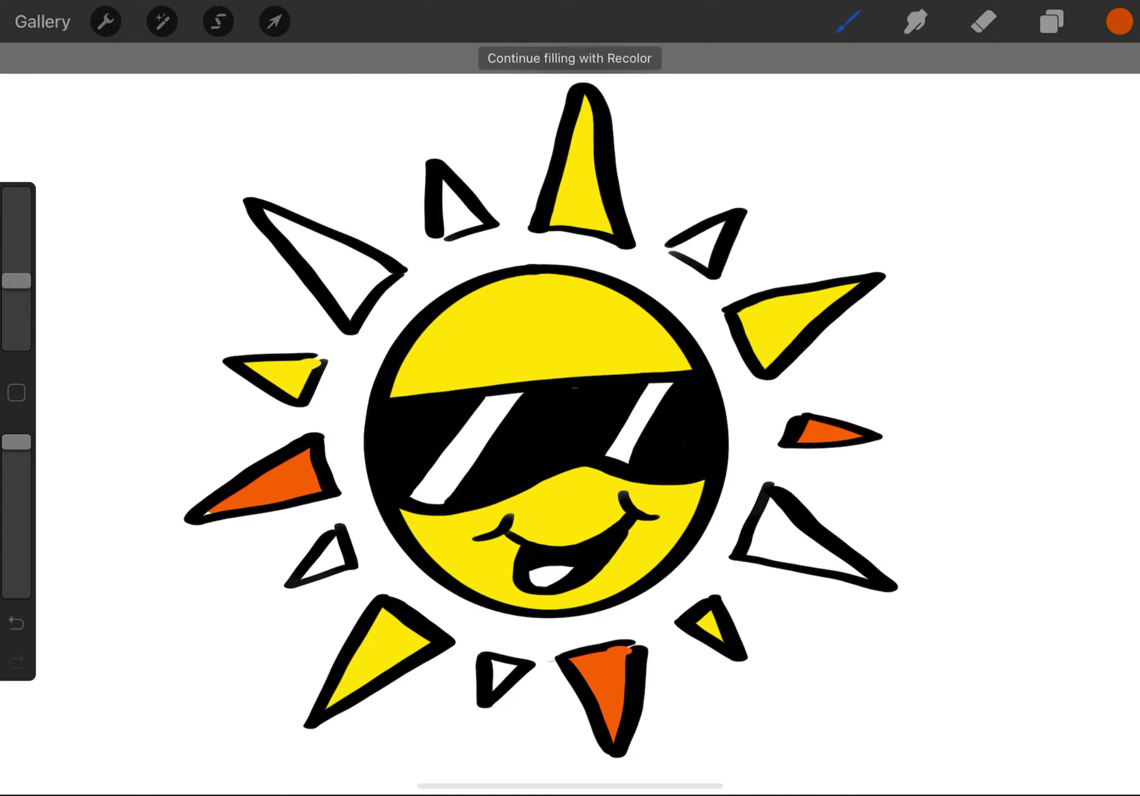
mouse_move(1119, 21)
left_mouse_down()
mouse_move(1016, 62)
mouse_move(456, 225)
mouse_move(755, 166)
mouse_move(1100, 34)
left_mouse_up()
left_click_drag(458, 225, 436, 237)
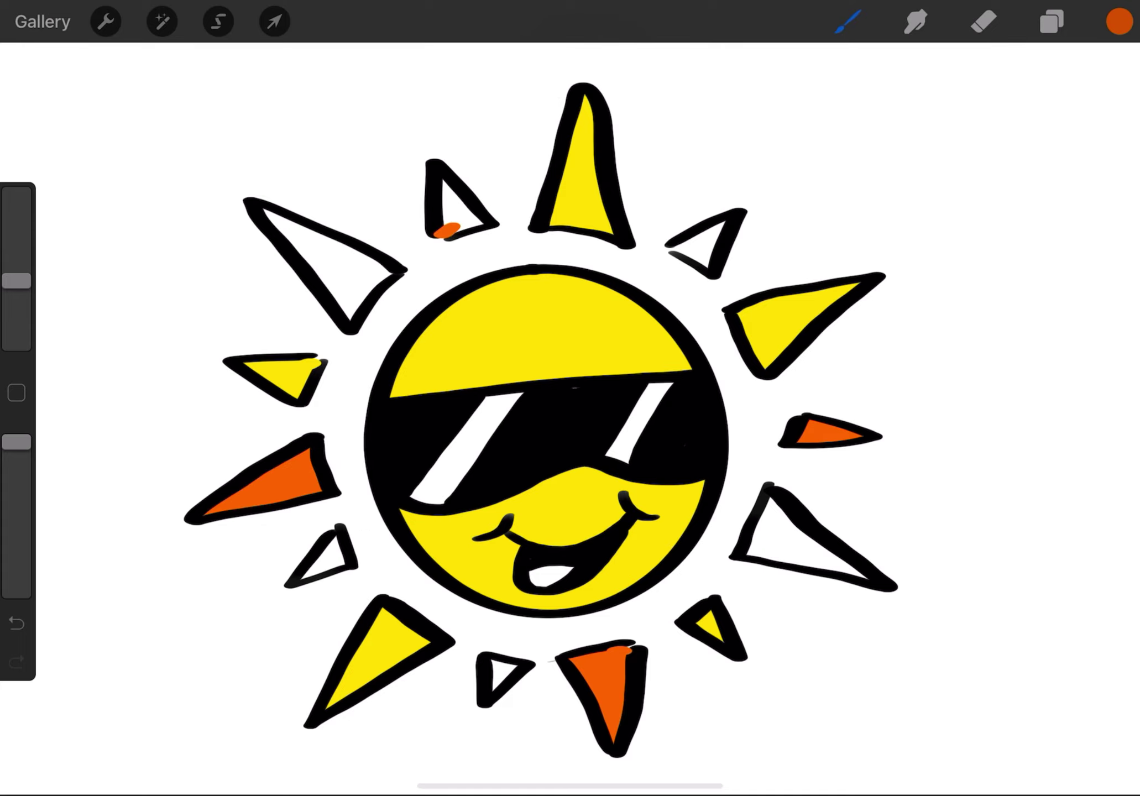
left_click_drag(1119, 21, 460, 216)
mouse_move(1119, 21)
left_mouse_down()
mouse_move(695, 245)
mouse_move(805, 187)
mouse_move(1025, 157)
mouse_move(794, 532)
mouse_move(1074, 61)
mouse_move(554, 638)
mouse_move(504, 673)
left_mouse_up()
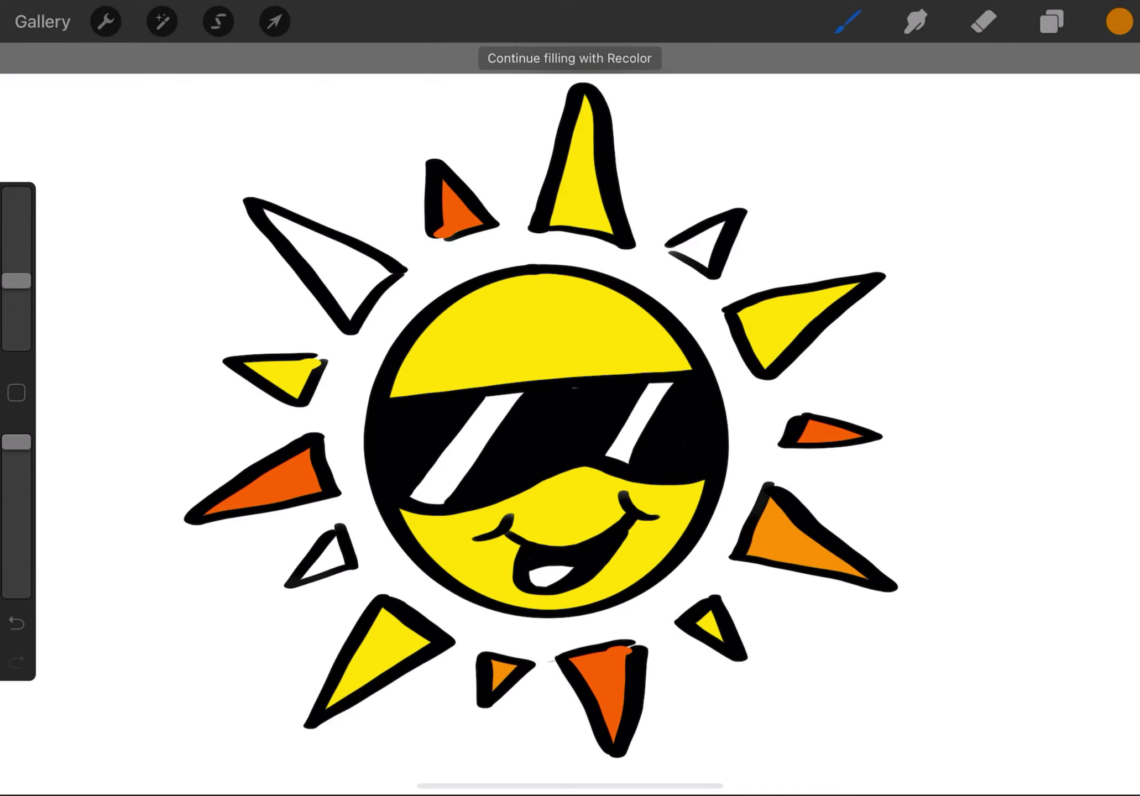
- Fill the small lower-left, upper-left and small upper-right rays orange, and the tongue red
left_click_drag(1119, 21, 331, 558)
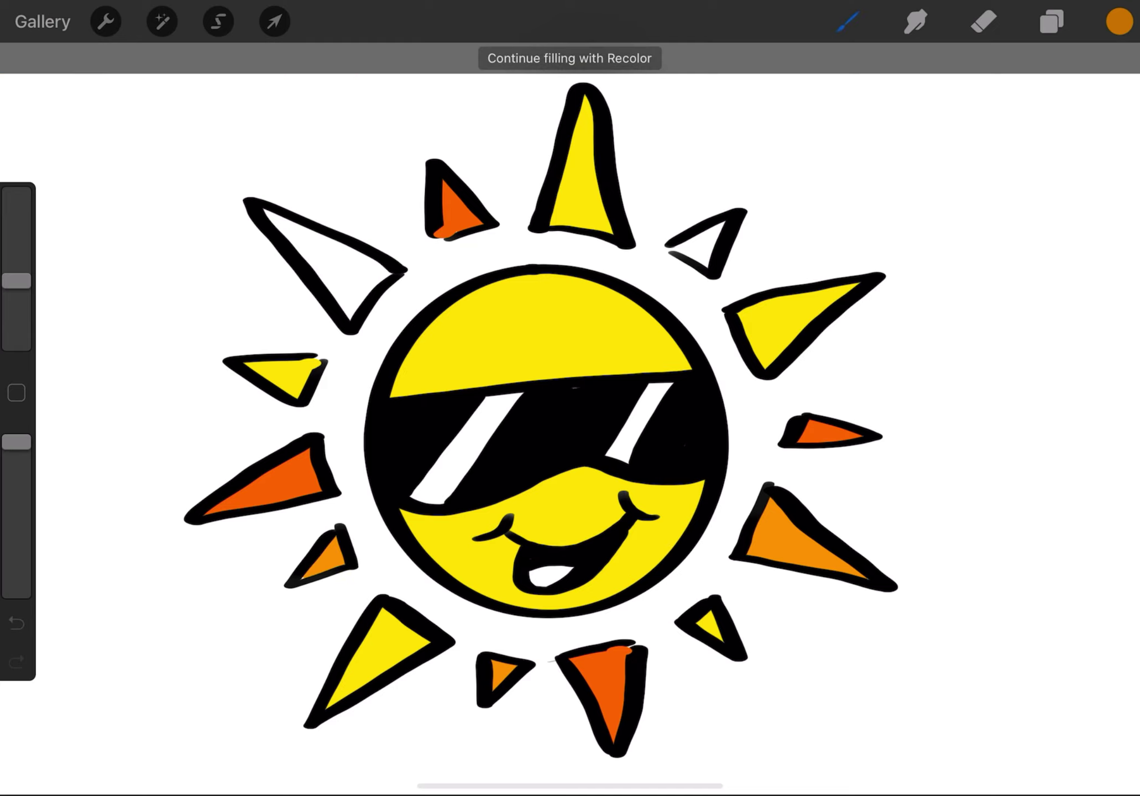
left_click_drag(1120, 21, 348, 266)
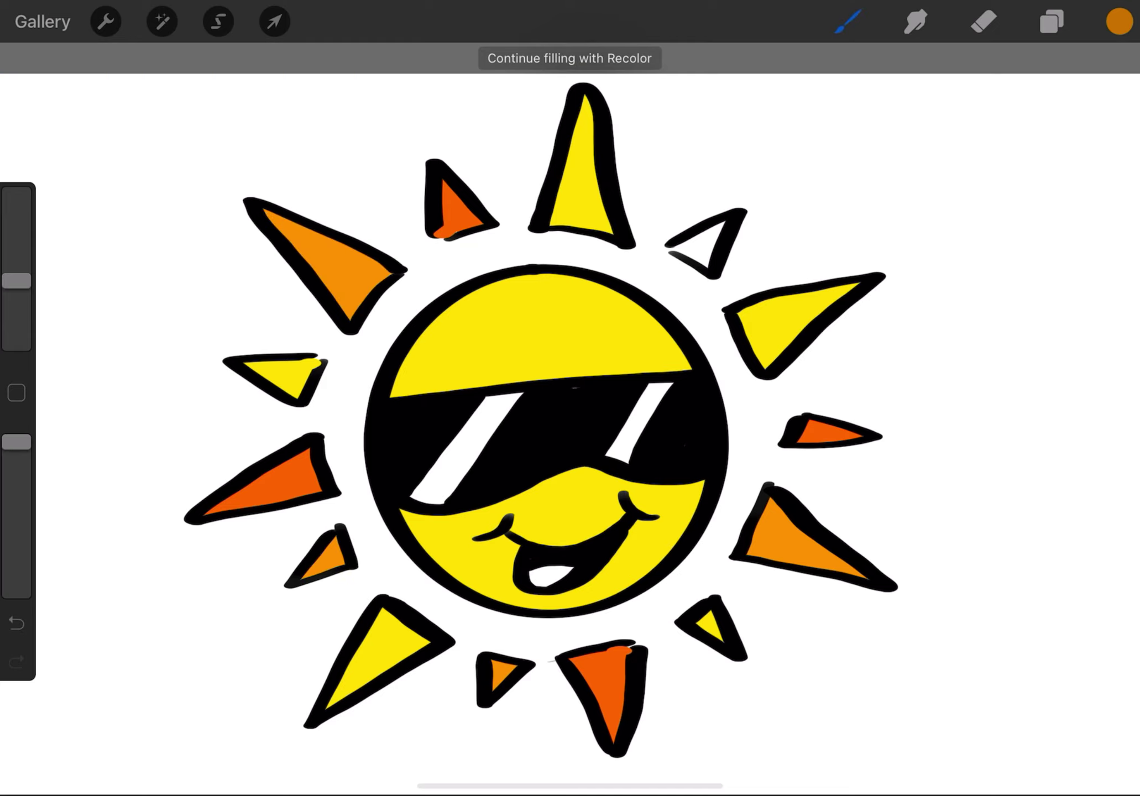
left_click_drag(691, 248, 670, 252)
left_click_drag(1119, 21, 694, 259)
mouse_move(1120, 21)
left_mouse_down()
mouse_move(542, 560)
mouse_move(544, 574)
left_mouse_up()
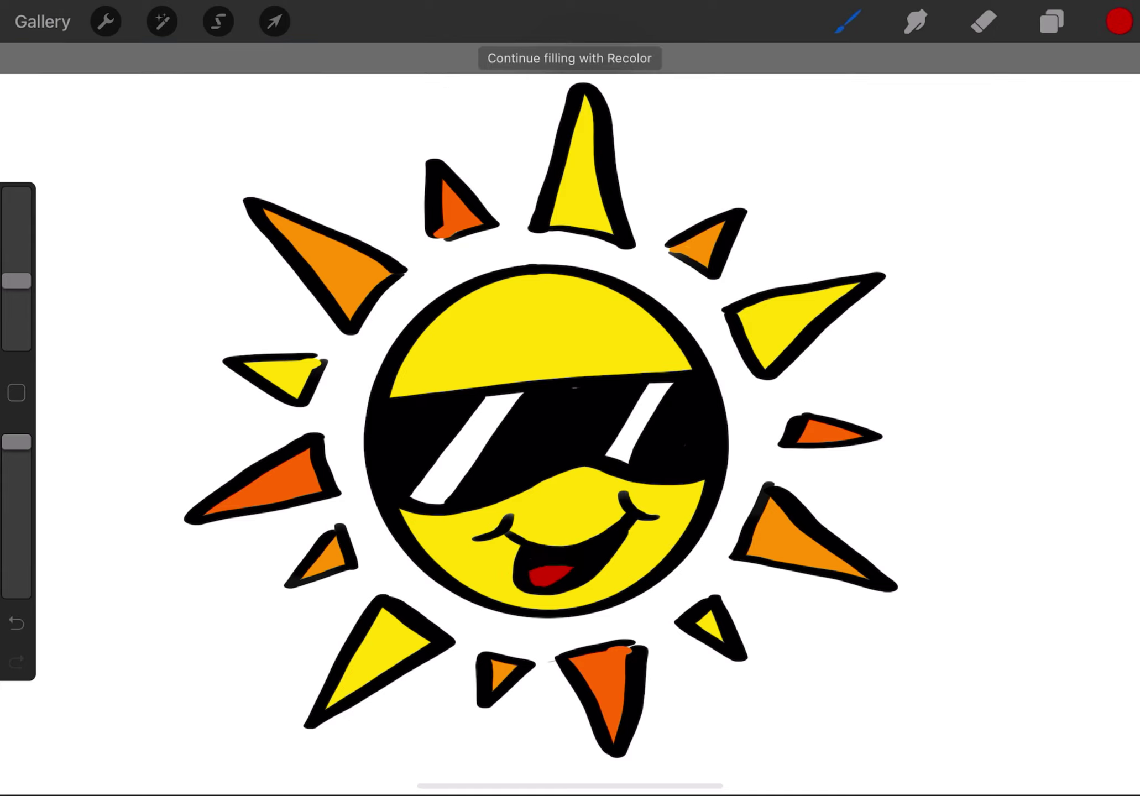